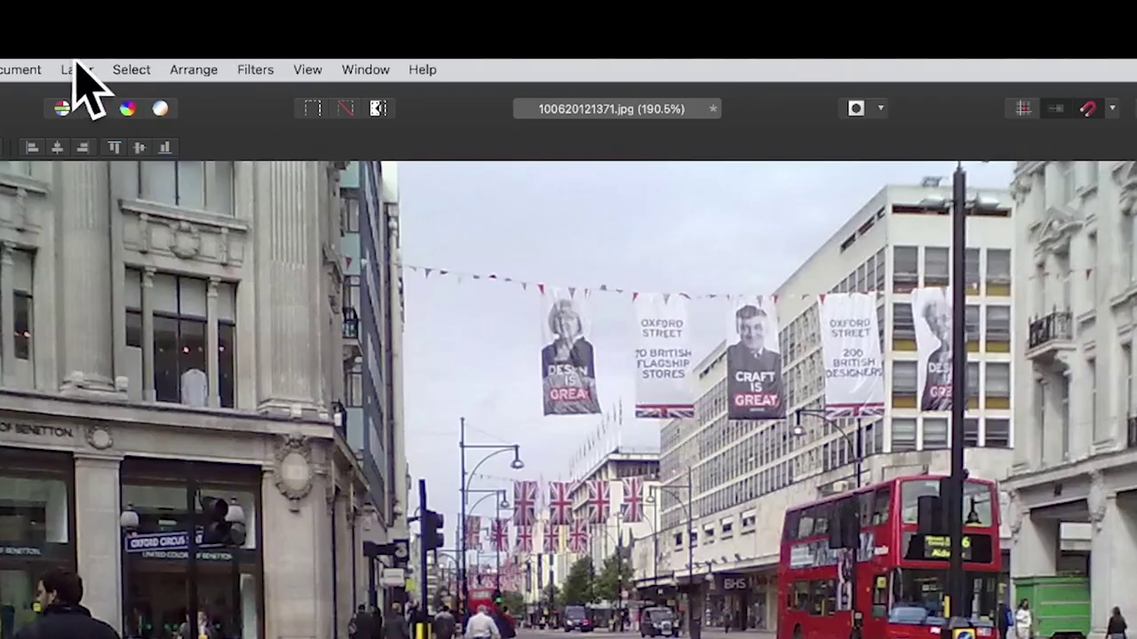
Duplicate the Background layer twice and hide the middle Background copy
click(210, 6)
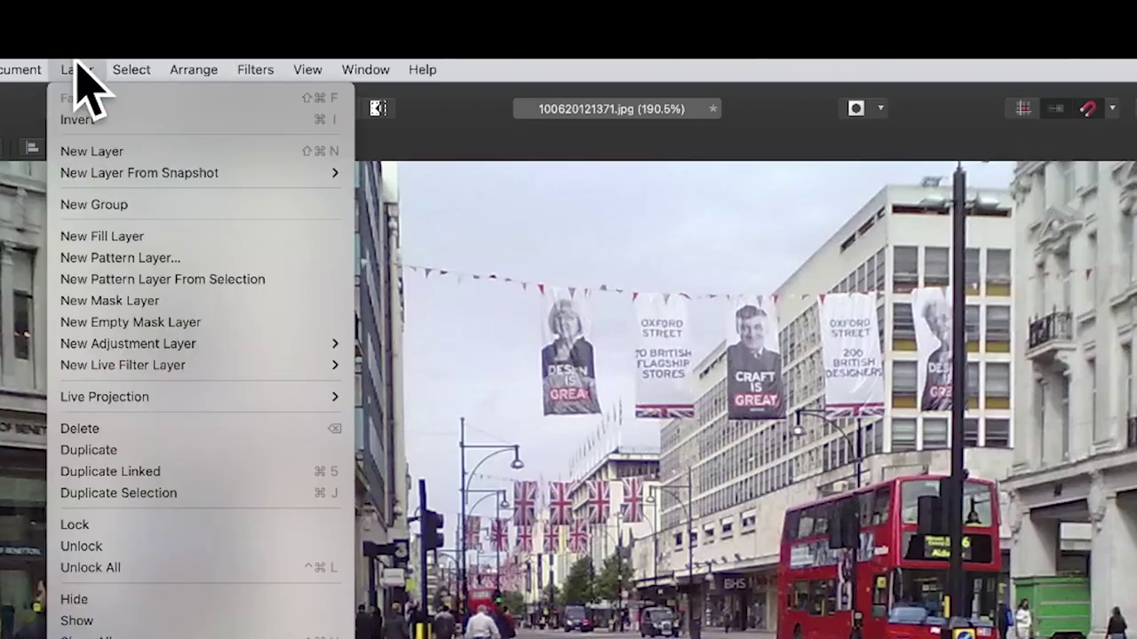
click(137, 450)
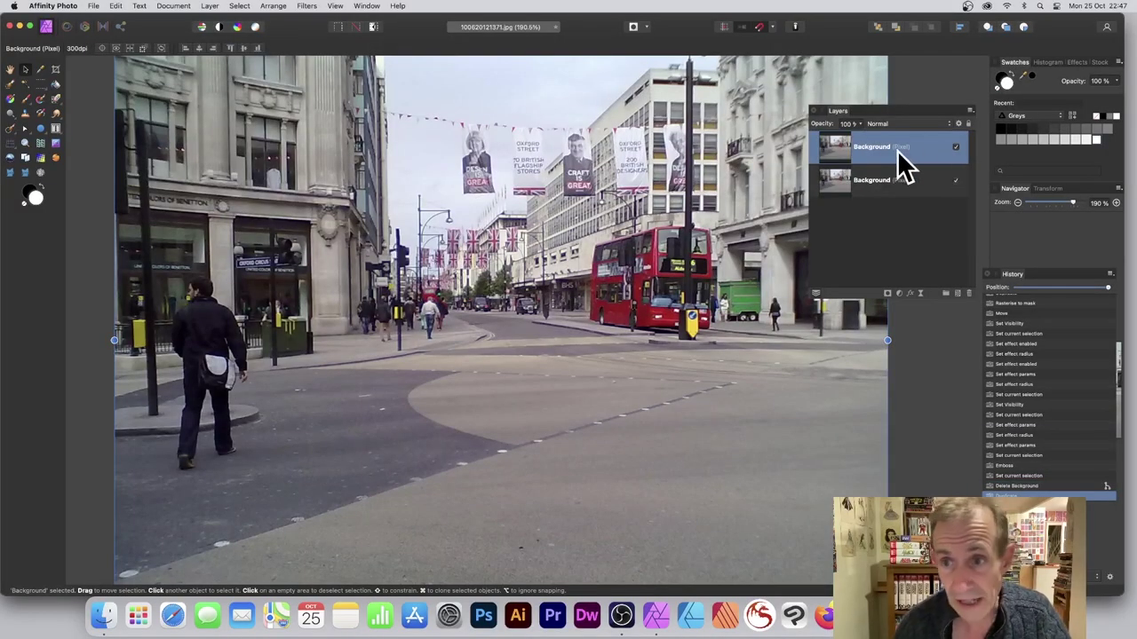
click(211, 7)
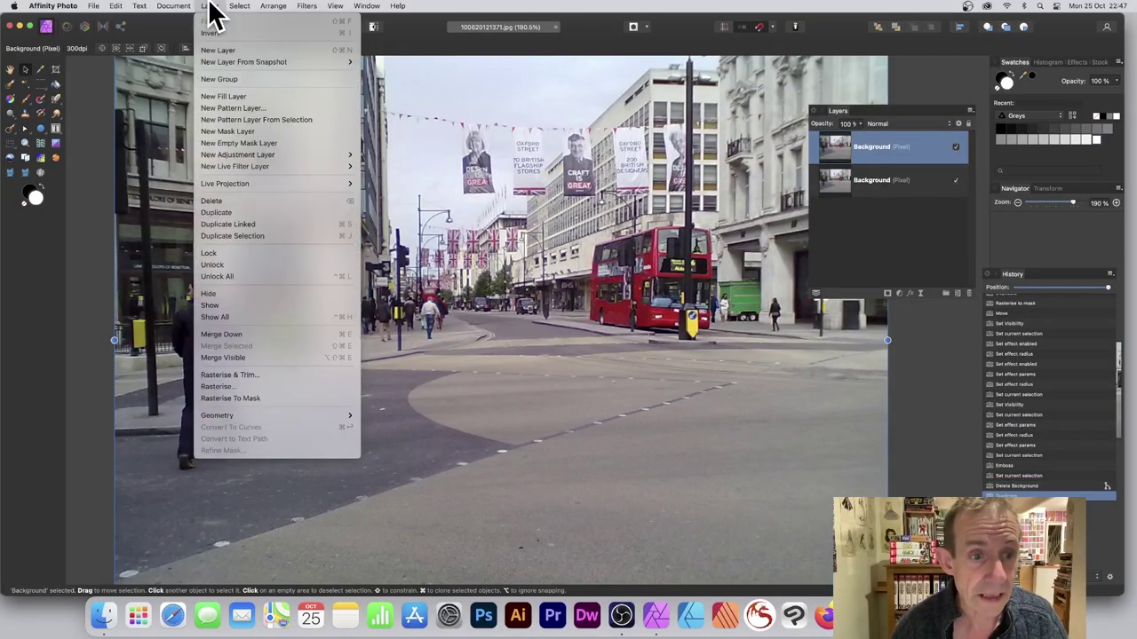
click(227, 213)
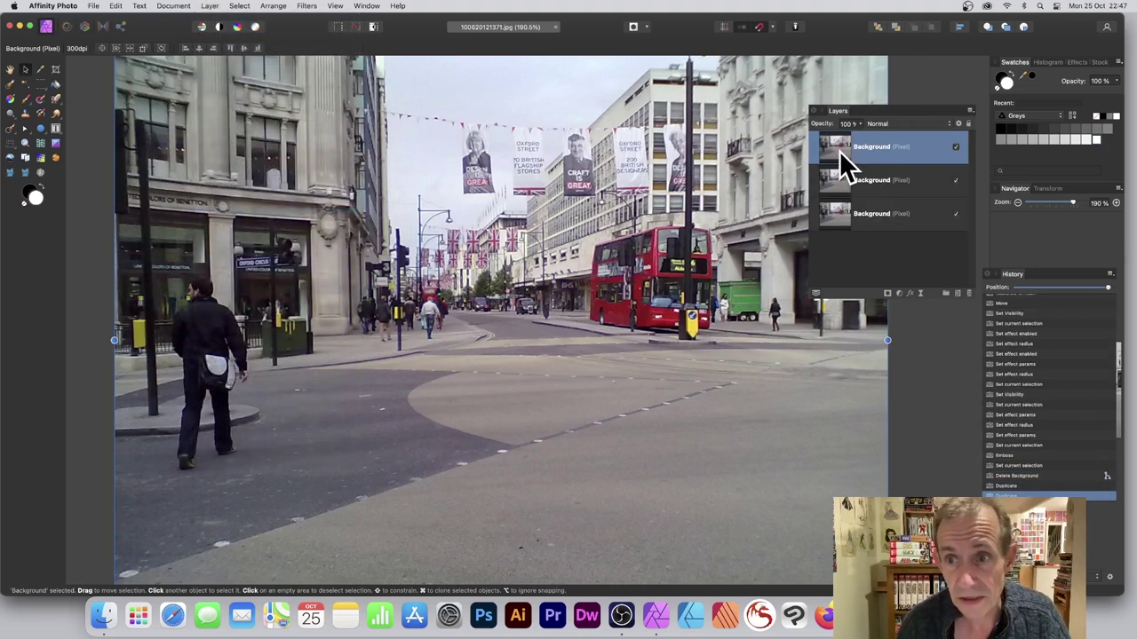
click(956, 180)
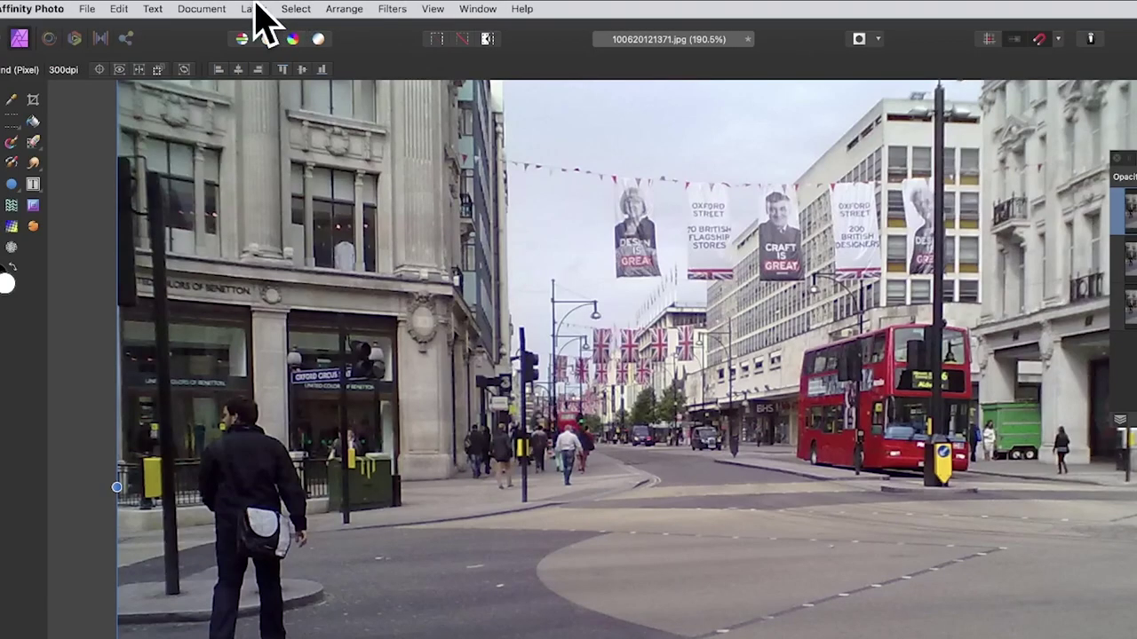
Rasterise the top Background copy to a mask from the Layer menu
click(211, 7)
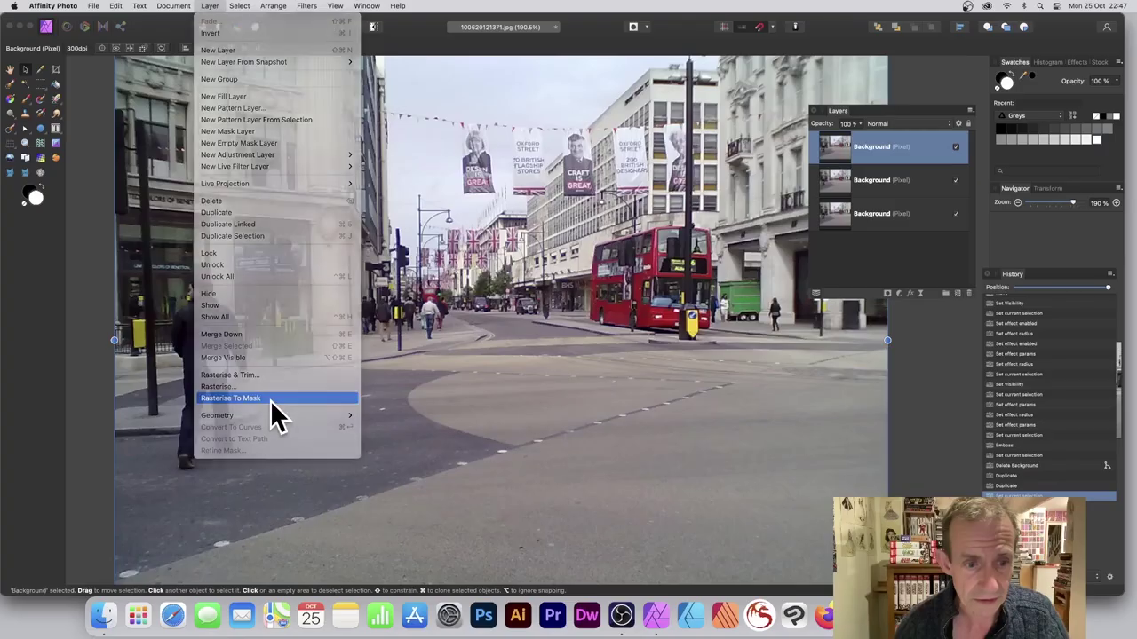
click(342, 573)
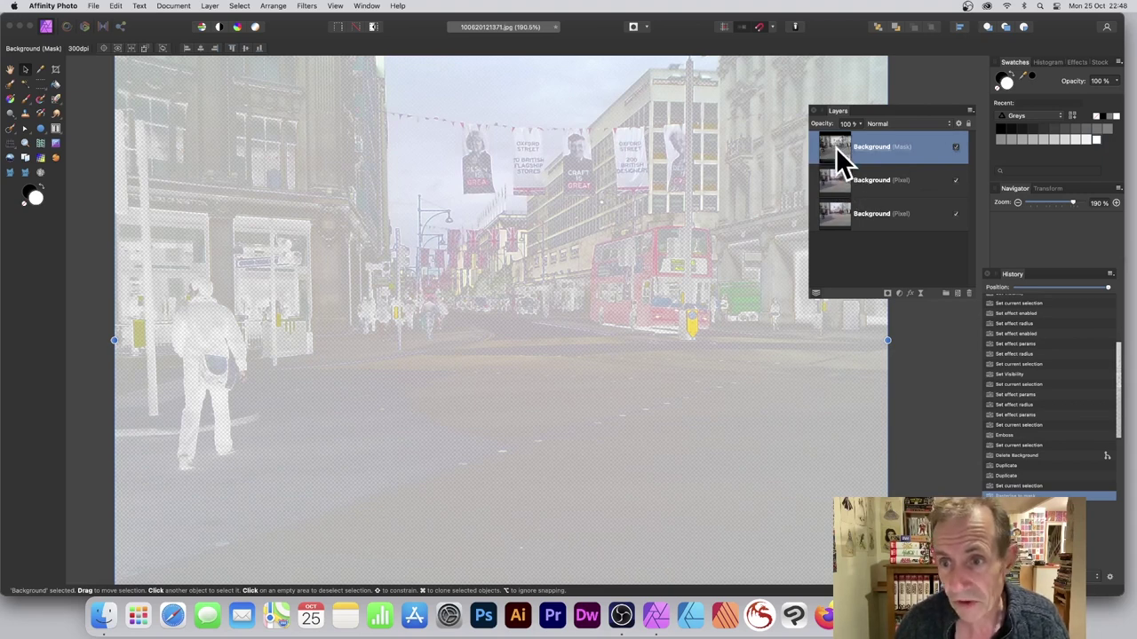
Nest the Background mask inside the pixel layer below and select that pixel layer
drag(836, 146, 847, 175)
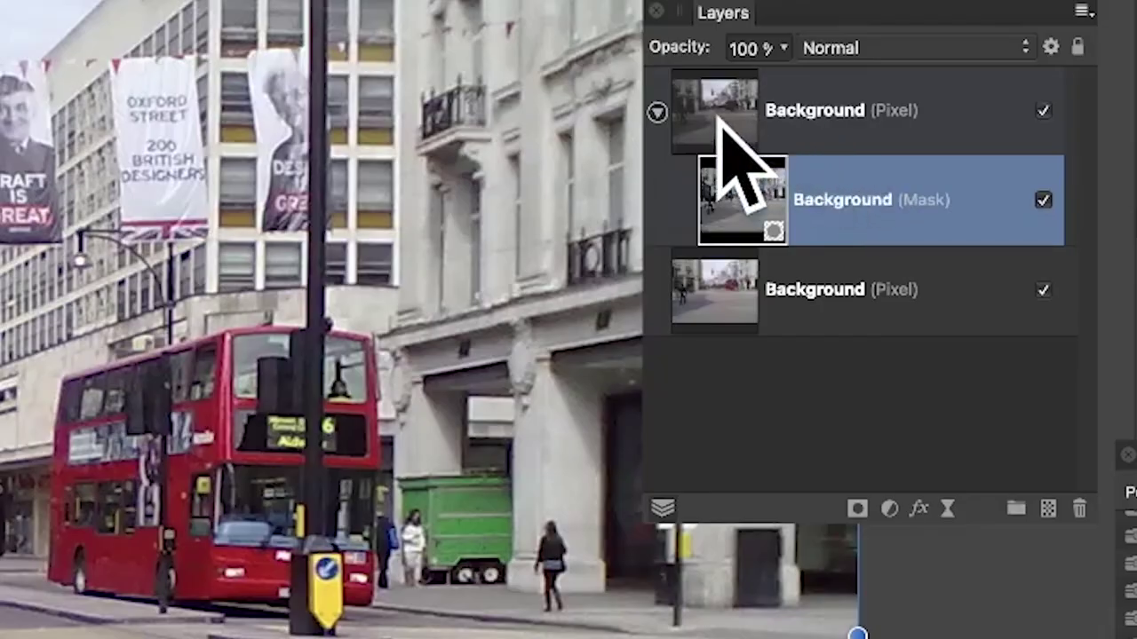
click(895, 150)
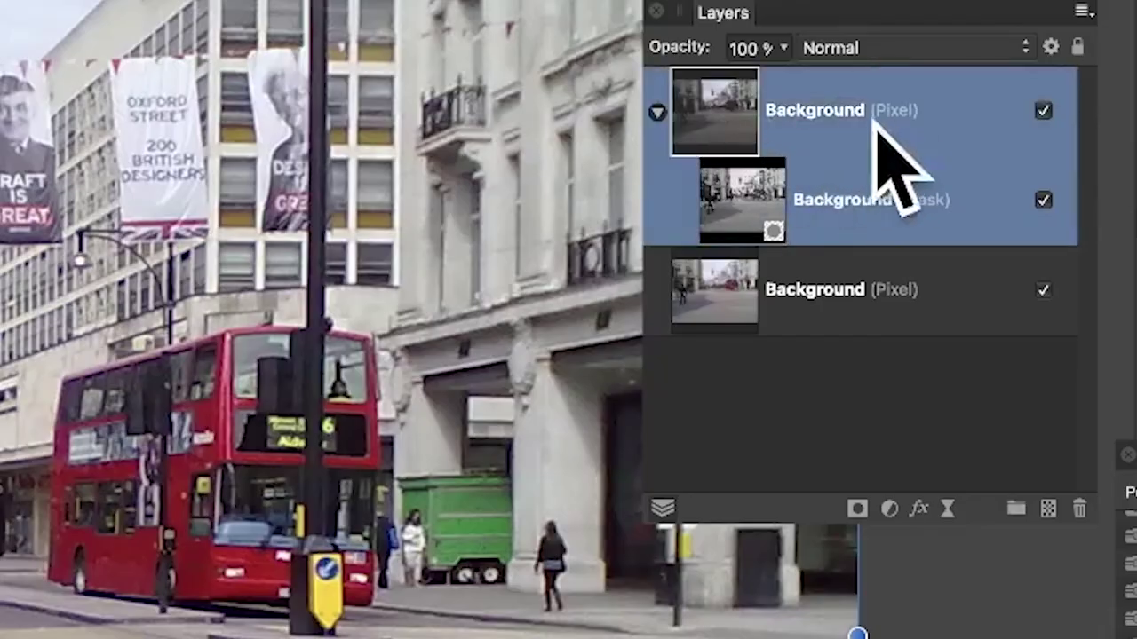
Enable the 3D effect and Pillow Bevel / Emboss with a 5.5 px radius
click(918, 508)
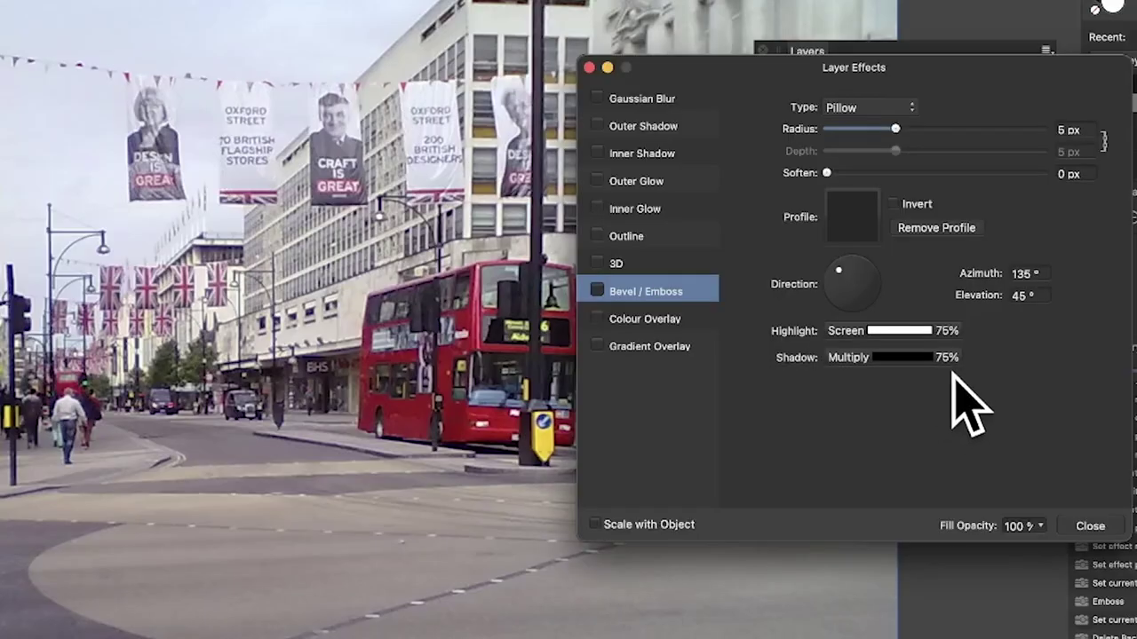
click(603, 264)
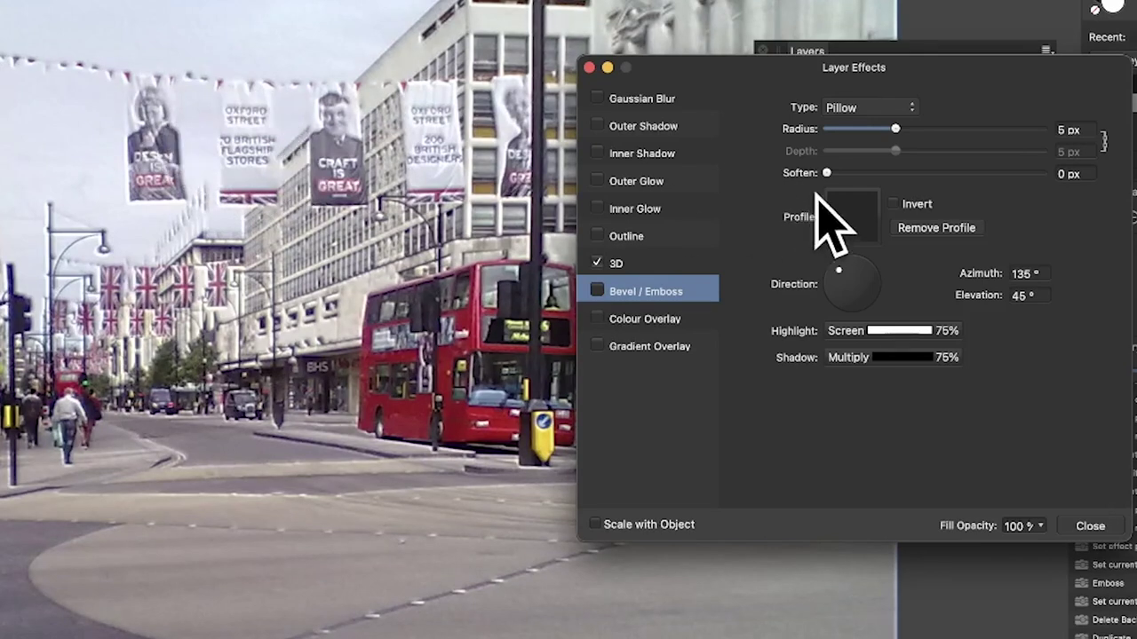
drag(895, 128, 906, 127)
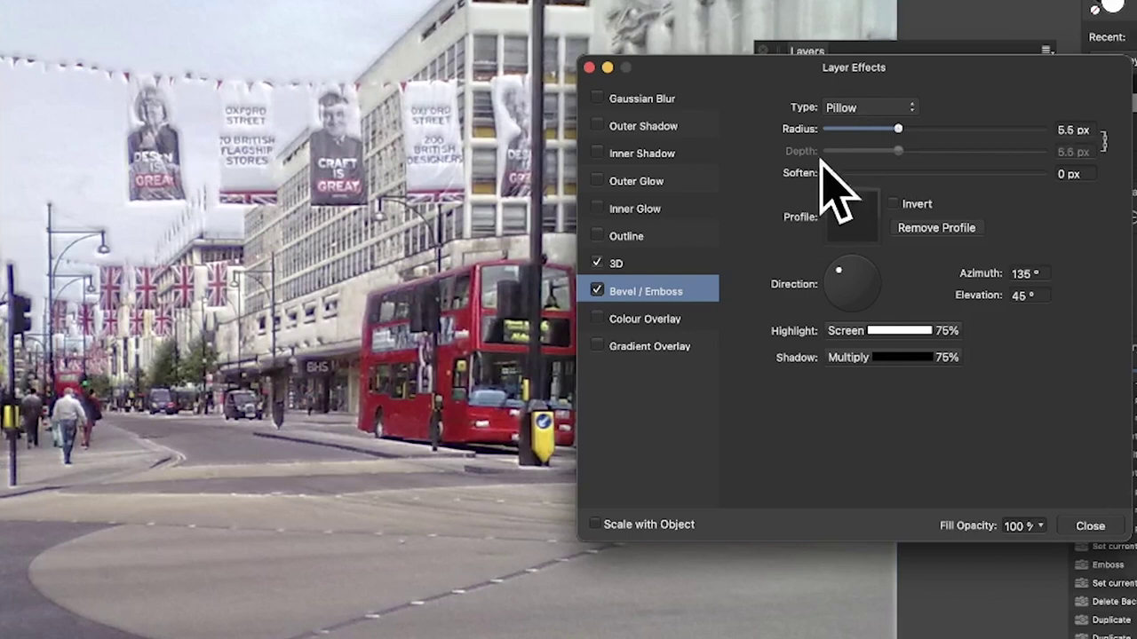
click(645, 263)
click(647, 290)
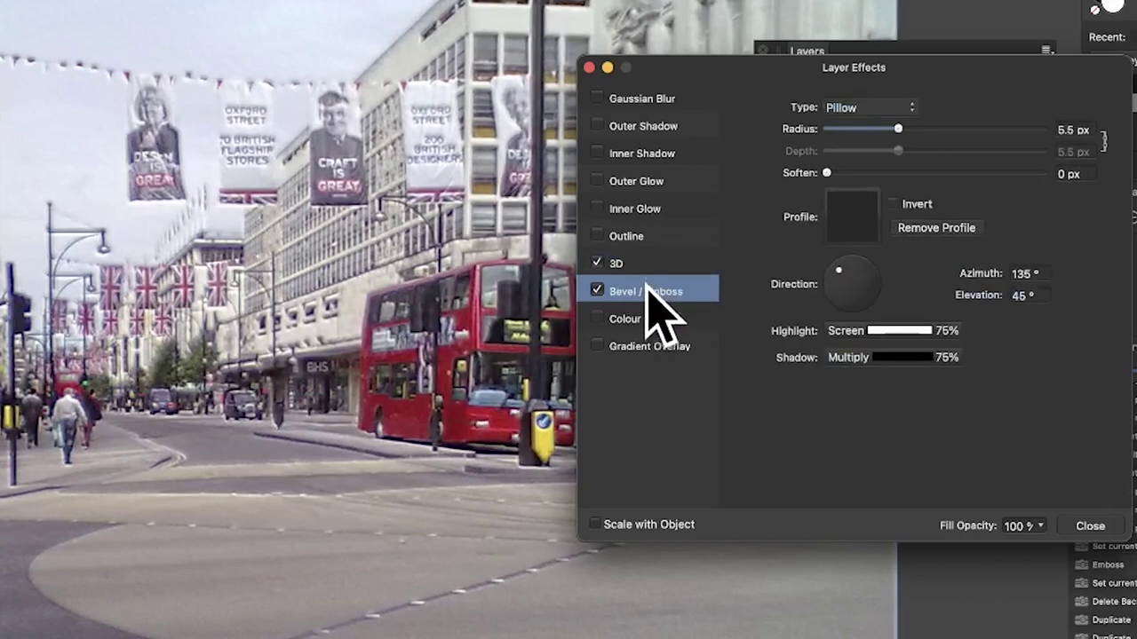
click(617, 263)
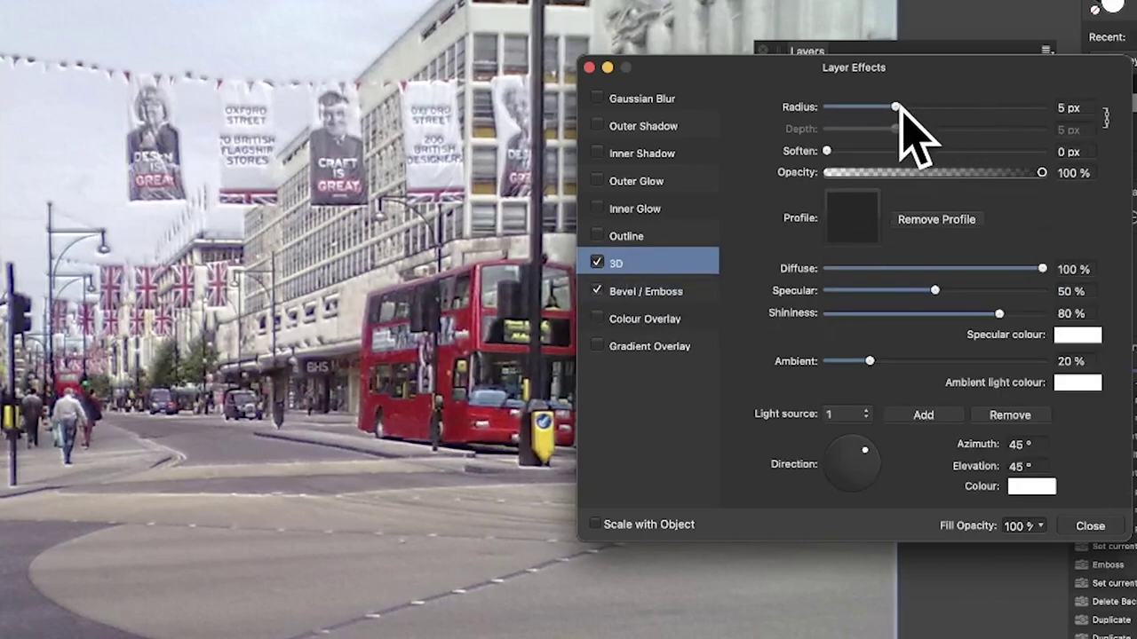
Give the 3D effect a 1.2 px radius, S-curve profile and 140.1°/37.2° lighting
mouse_move(896, 107)
mouse_down()
mouse_move(917, 106)
mouse_move(881, 107)
mouse_up()
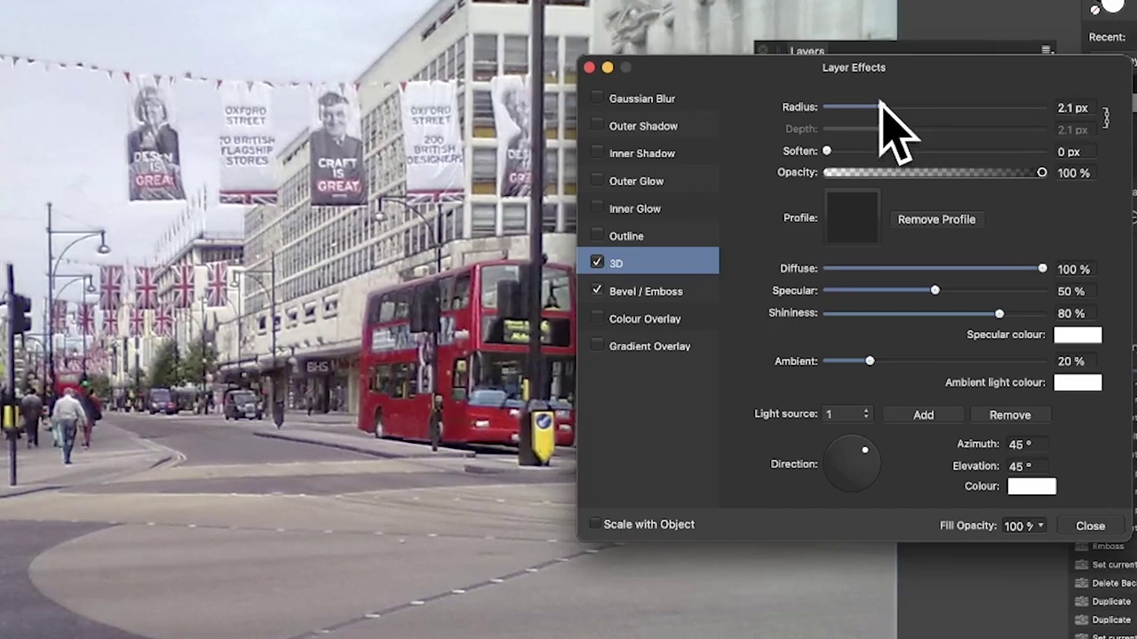
drag(882, 107, 876, 107)
click(857, 229)
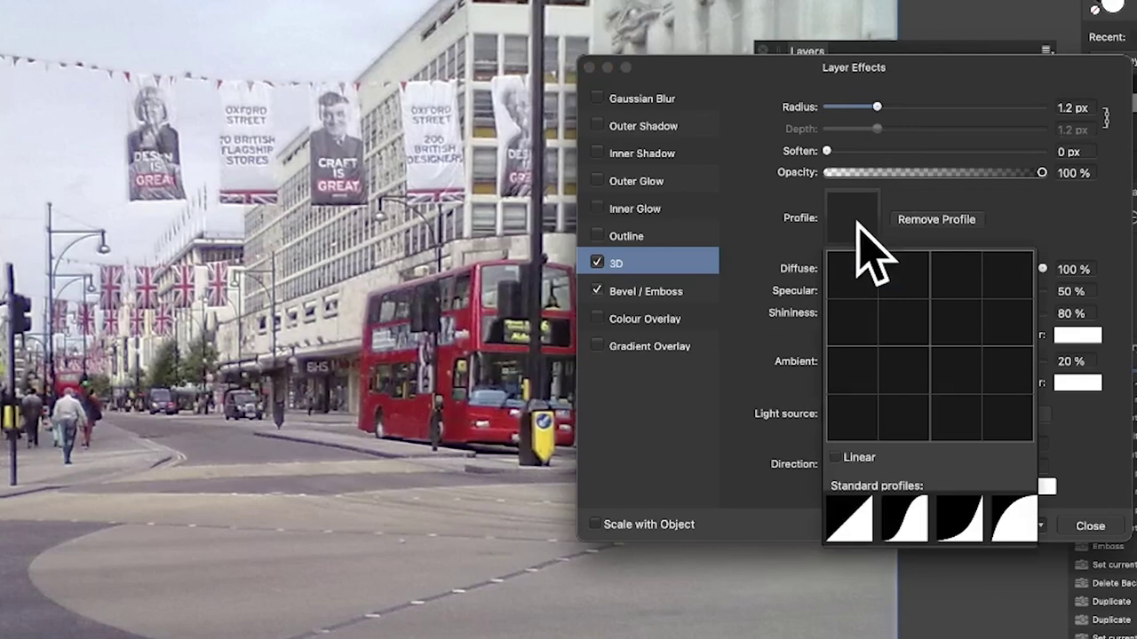
click(907, 519)
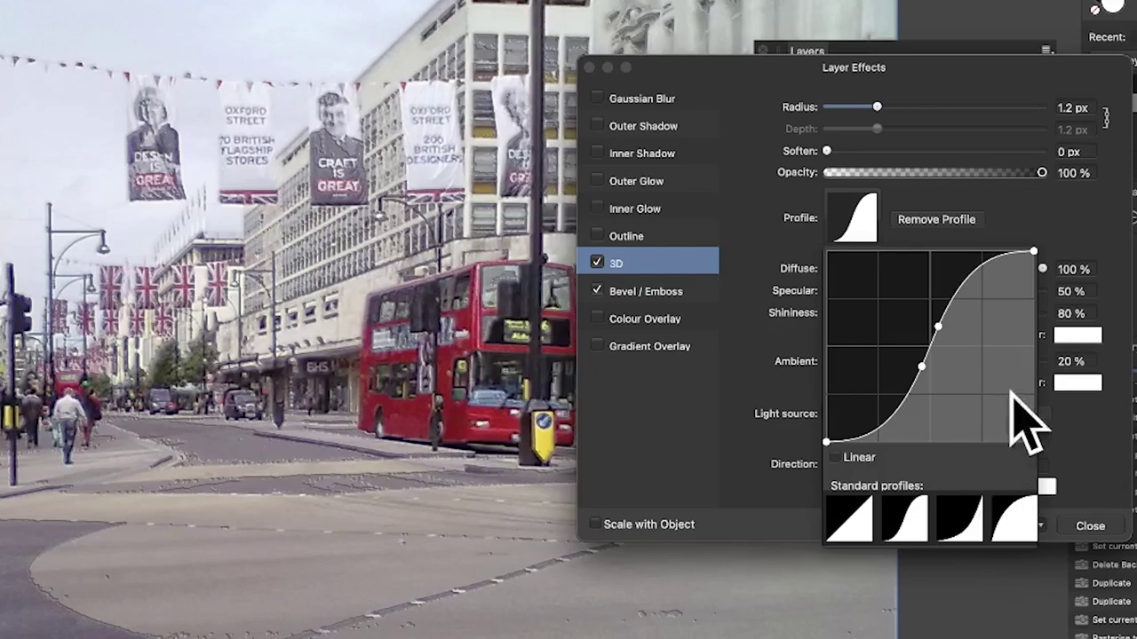
click(1061, 213)
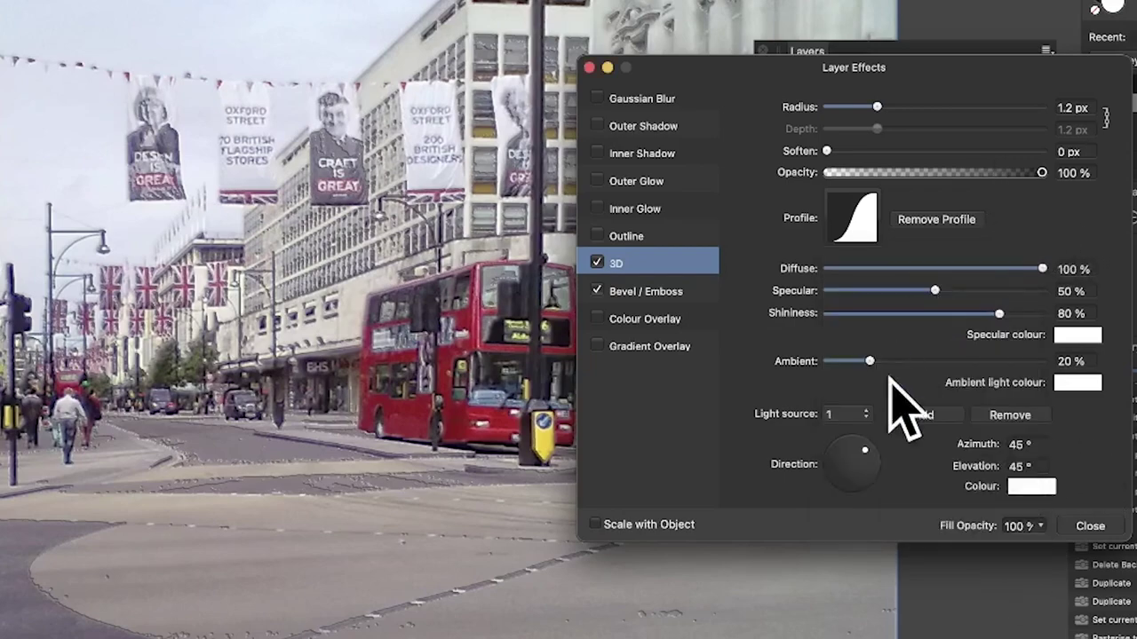
drag(871, 464, 837, 449)
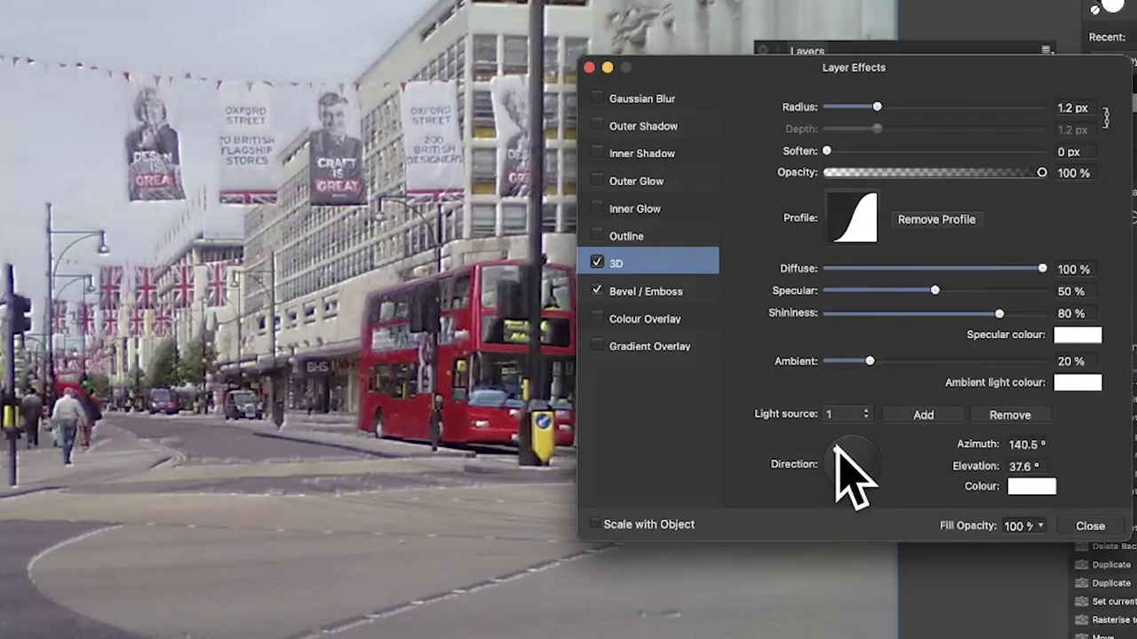
Set Bevel / Emboss to Outer, 15 px radius, S-curve profile, 147.2°/52.8° lighting
click(641, 292)
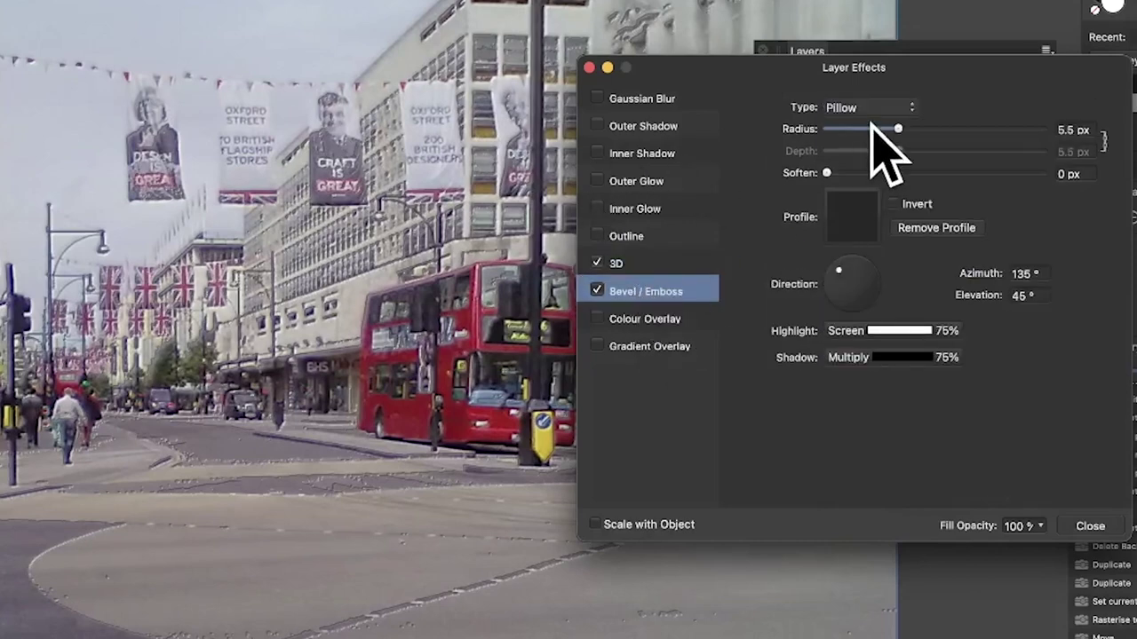
drag(875, 127, 918, 133)
click(869, 107)
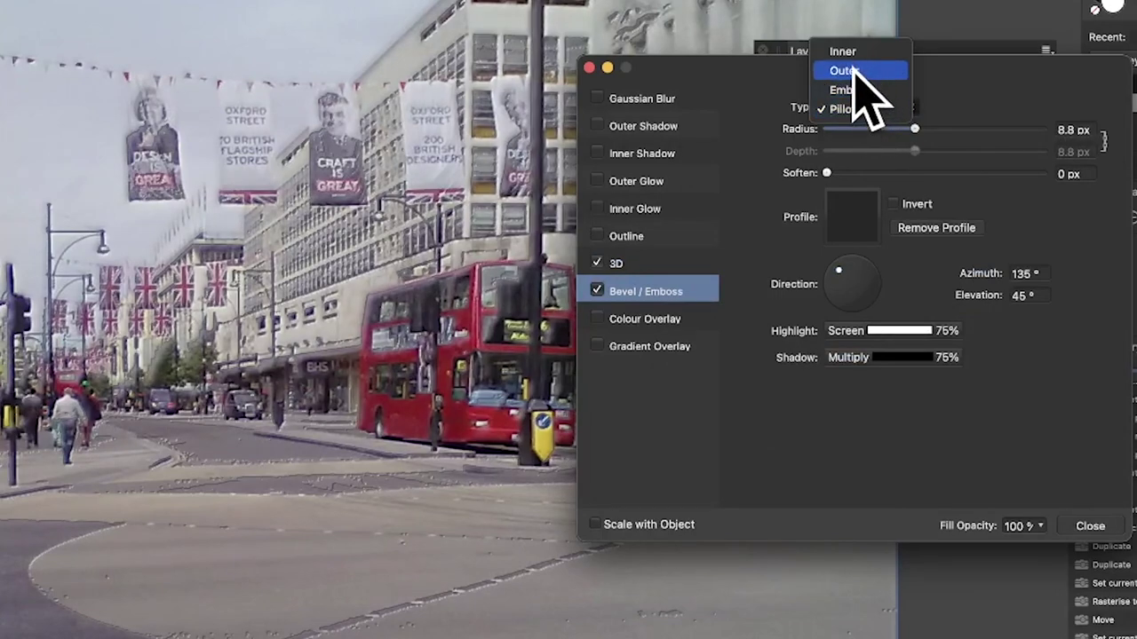
click(851, 73)
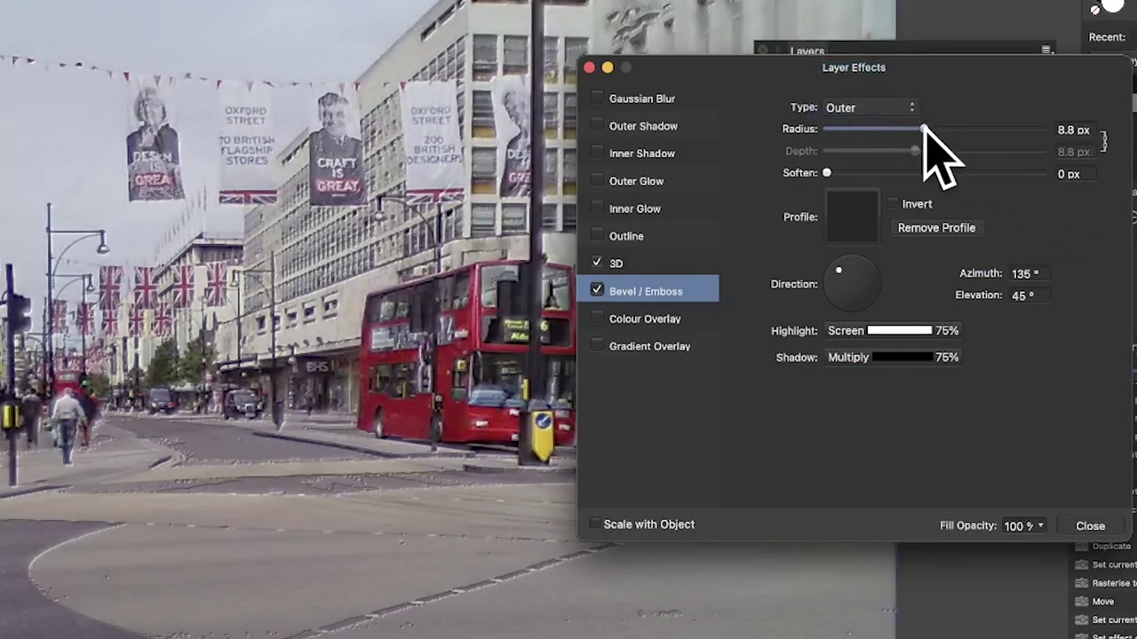
drag(919, 130, 933, 130)
mouse_move(839, 271)
mouse_down()
mouse_move(850, 294)
mouse_move(839, 274)
mouse_move(845, 283)
mouse_up()
click(855, 238)
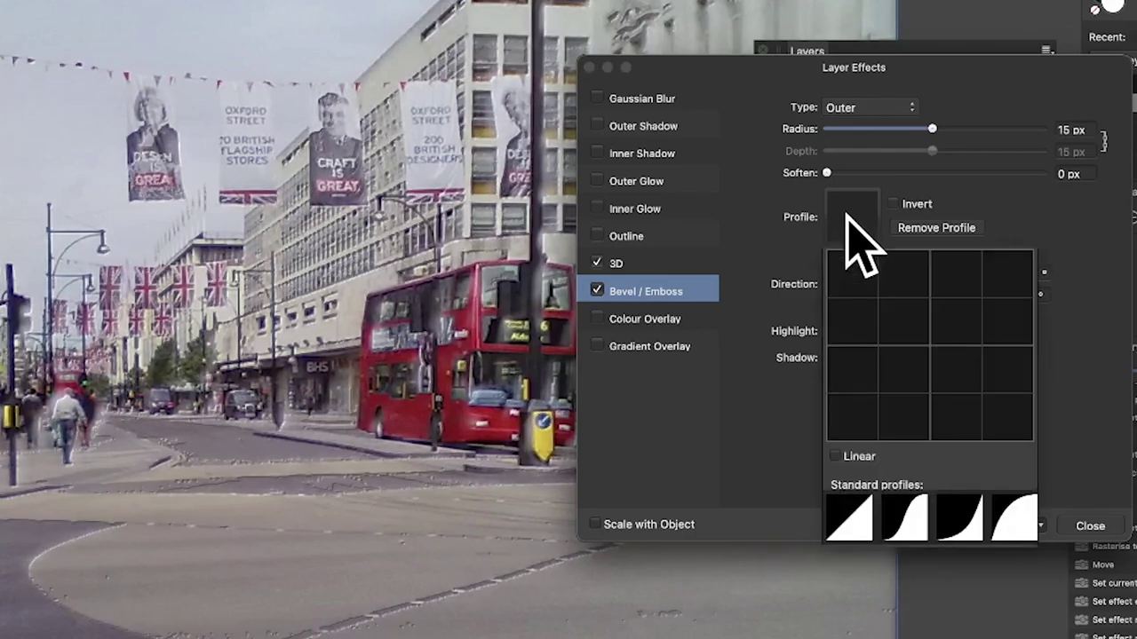
click(909, 499)
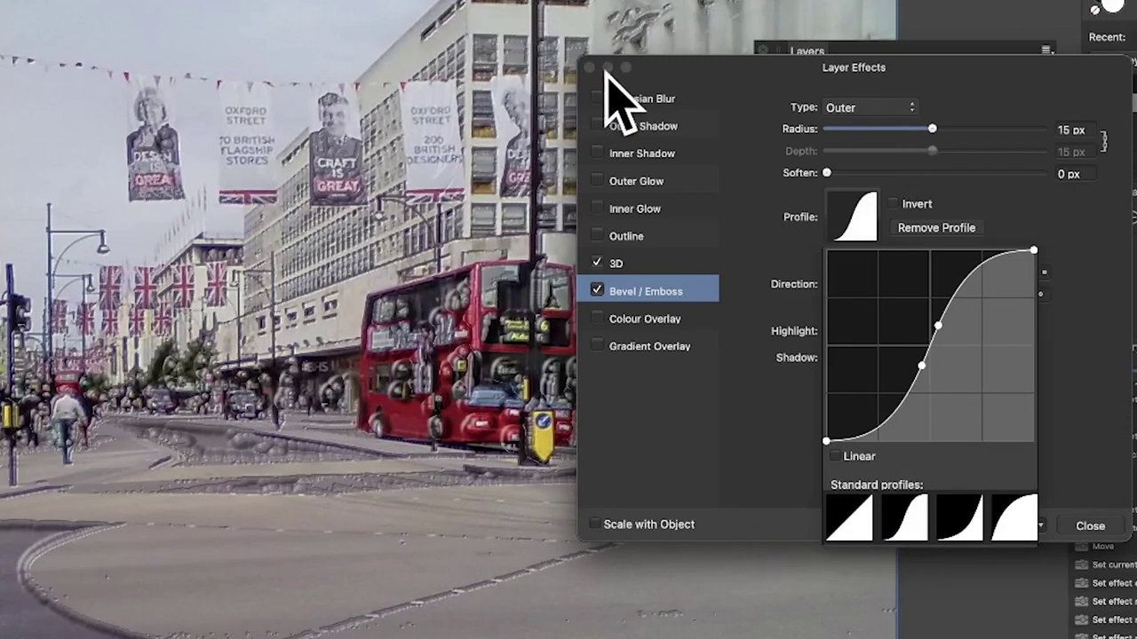
click(1092, 524)
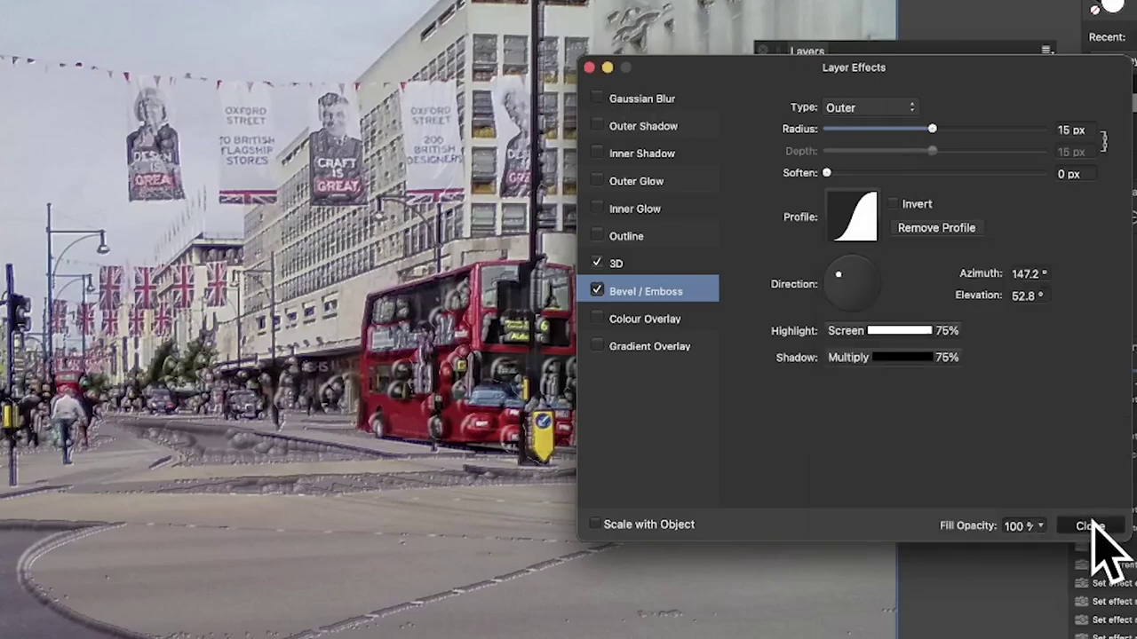
click(1091, 525)
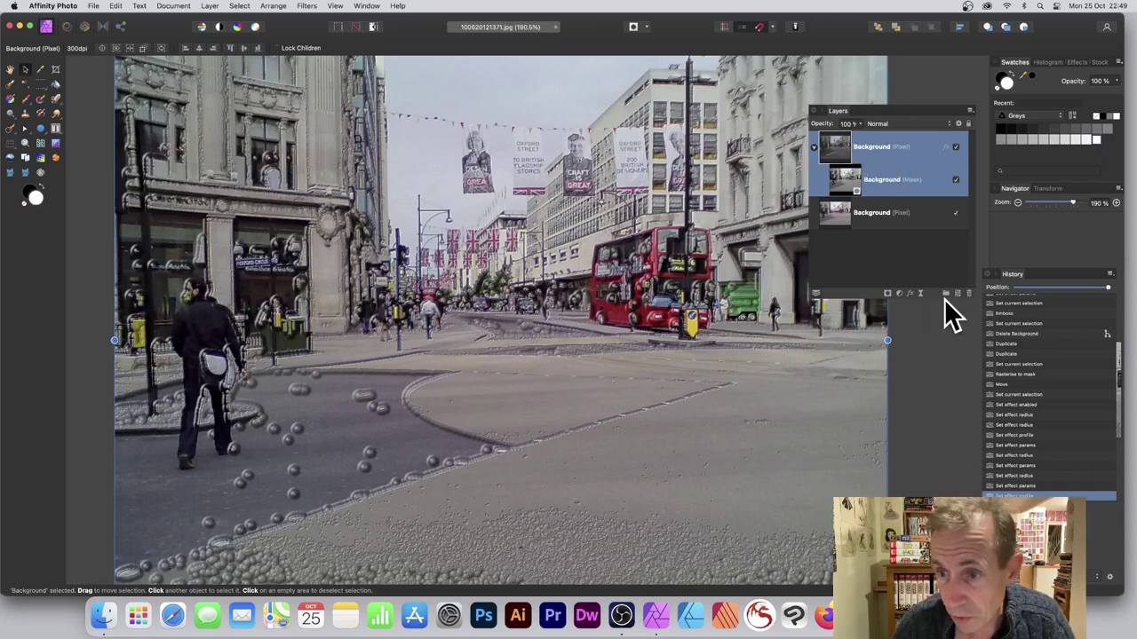
Toggle Bevel / Emboss off and on to compare, then relight it at 153.8°/60.6°
click(913, 291)
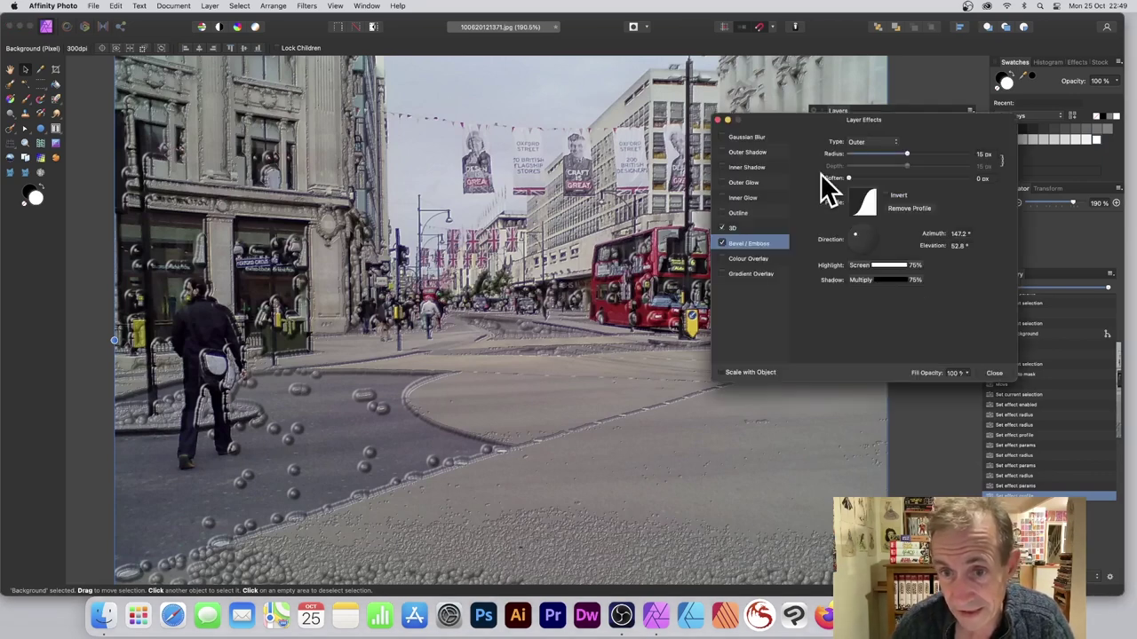
click(722, 244)
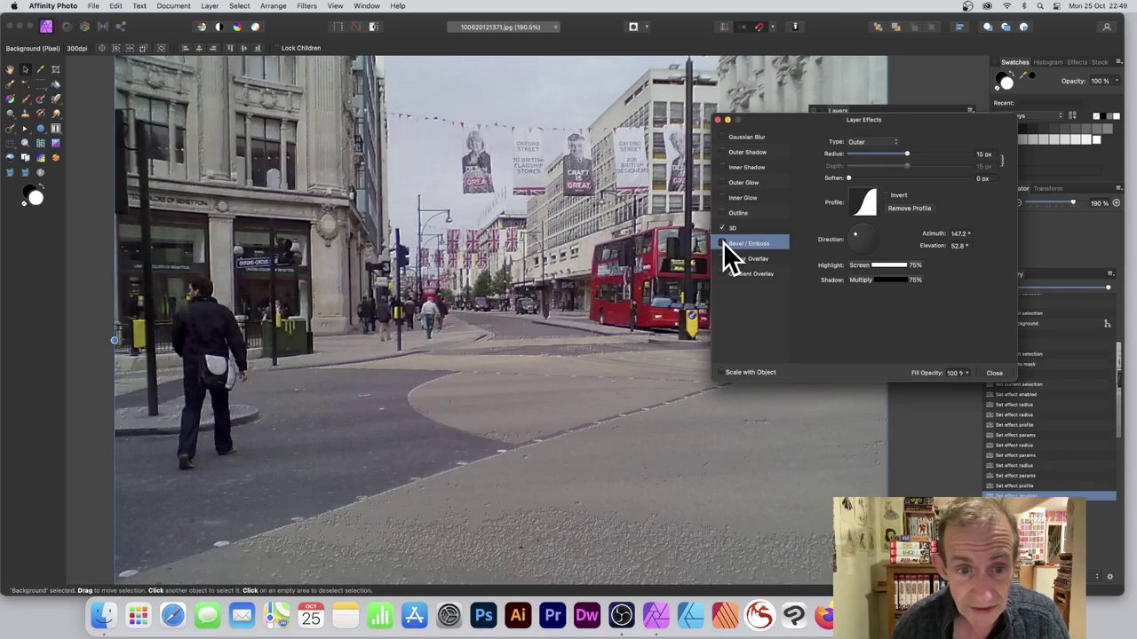
click(722, 243)
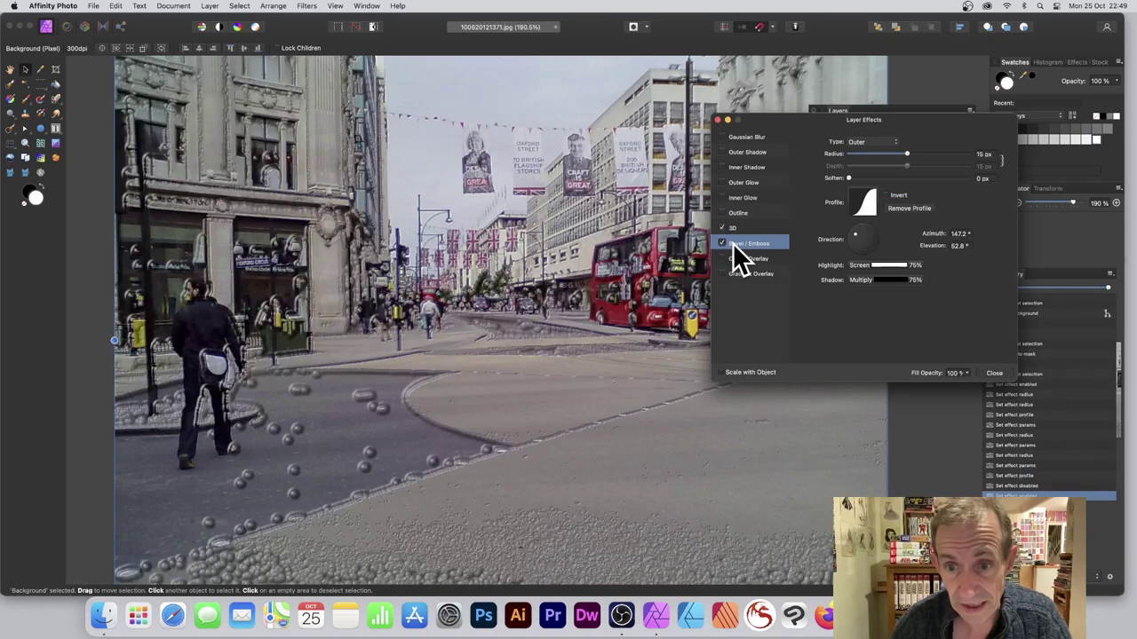
drag(857, 237, 858, 236)
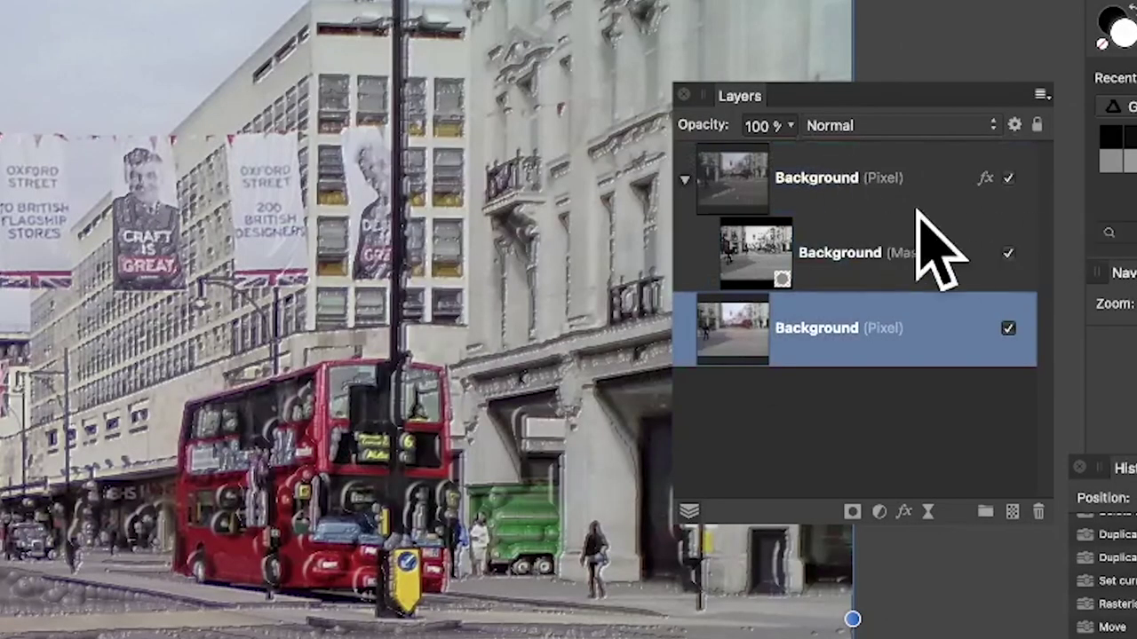
Keep the top Background layer at Normal blend mode and target the Background mask for editing
click(764, 182)
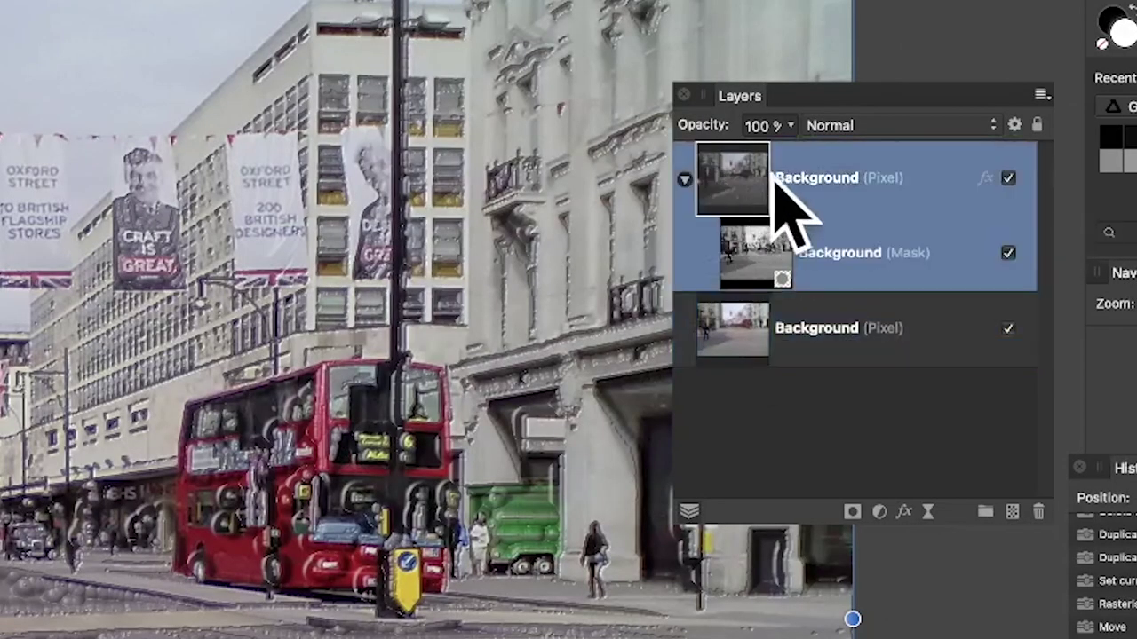
click(866, 125)
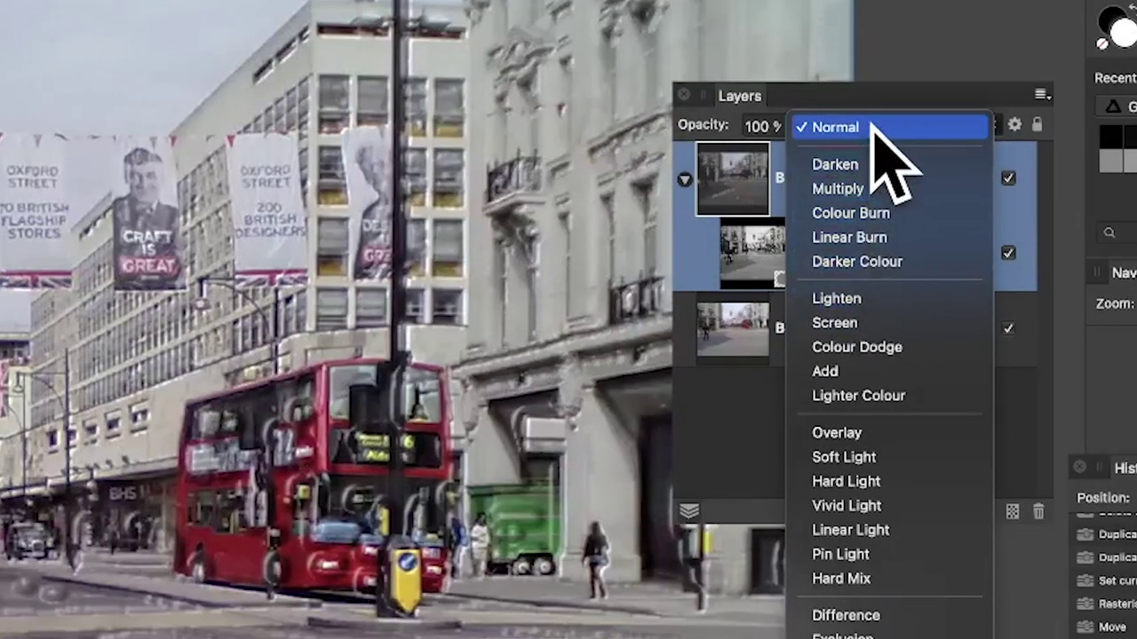
click(870, 127)
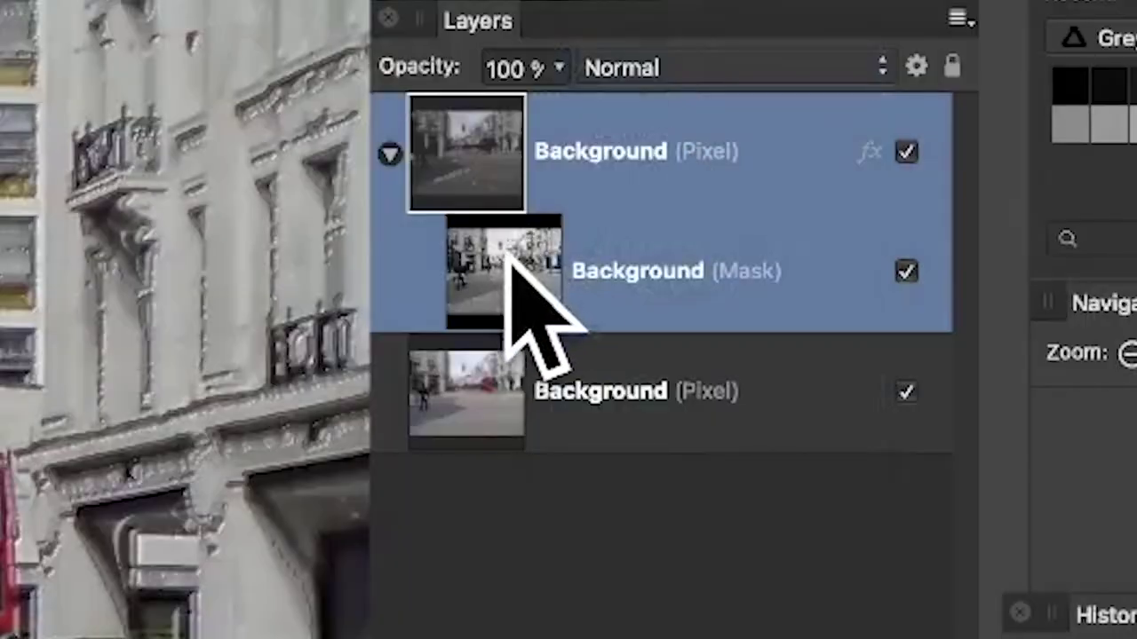
click(760, 238)
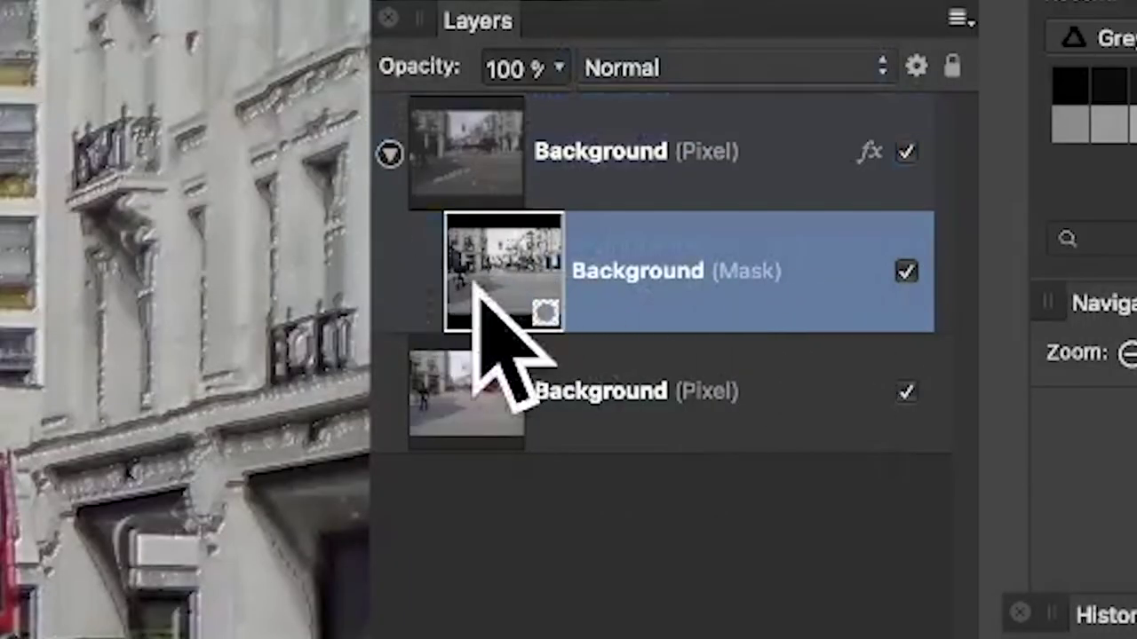
click(524, 256)
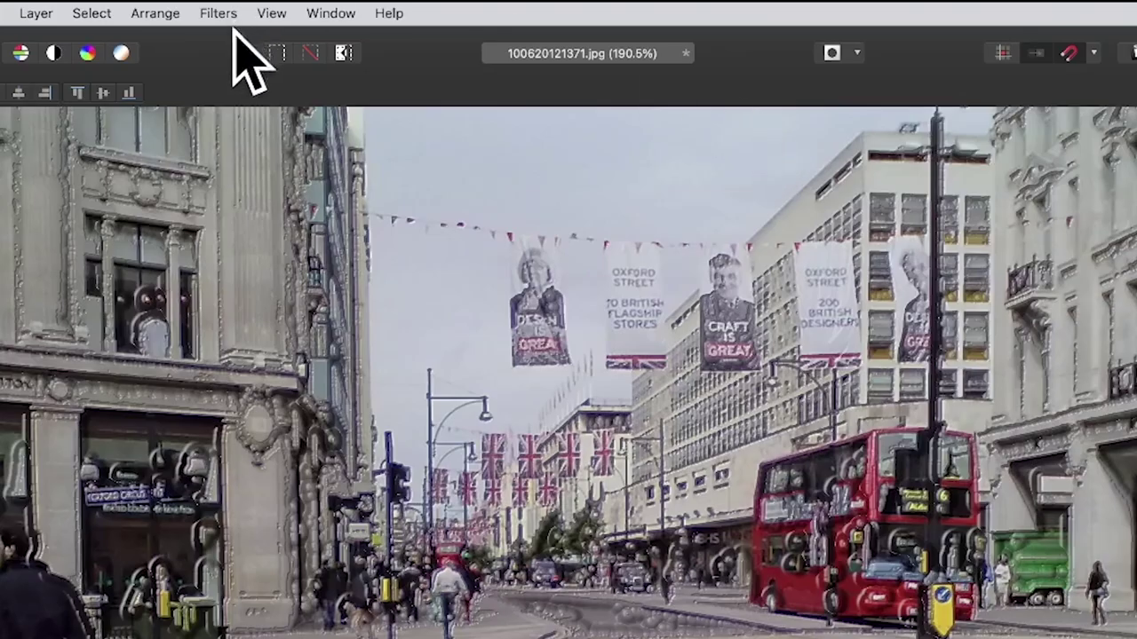
Open the Emboss filter from Filters > Colours on the Background mask
click(219, 14)
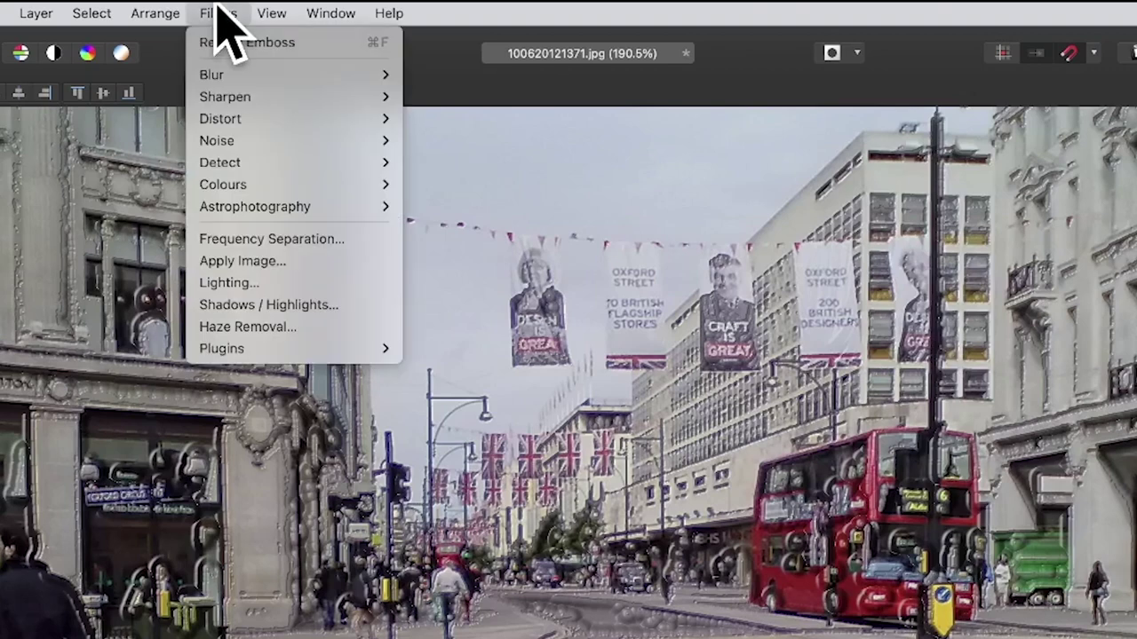
mouse_move(250, 184)
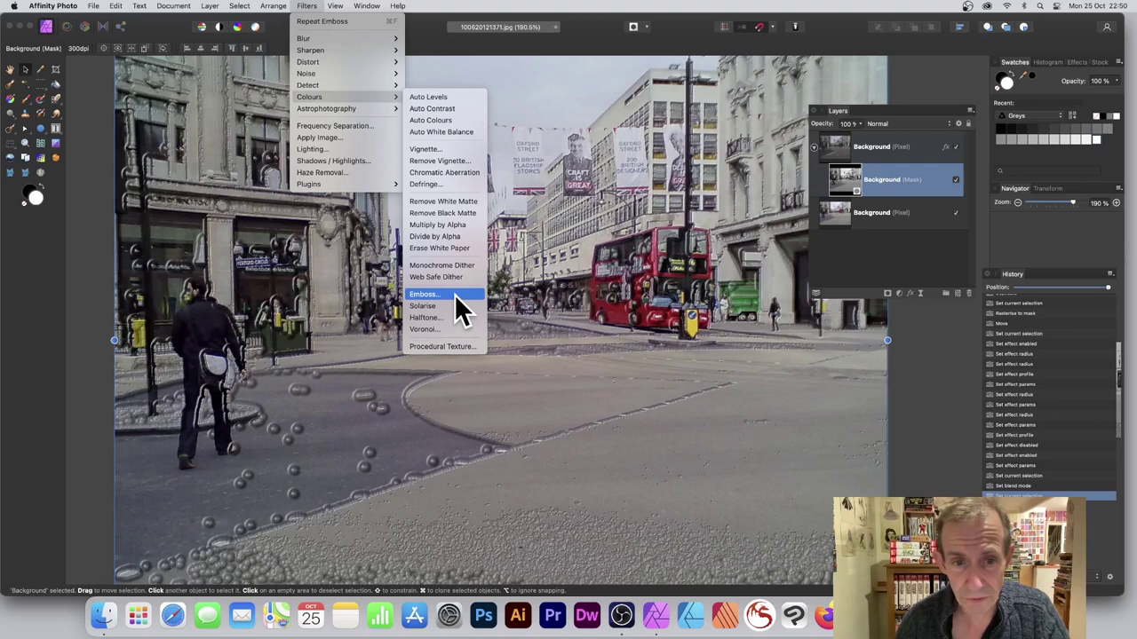
click(453, 294)
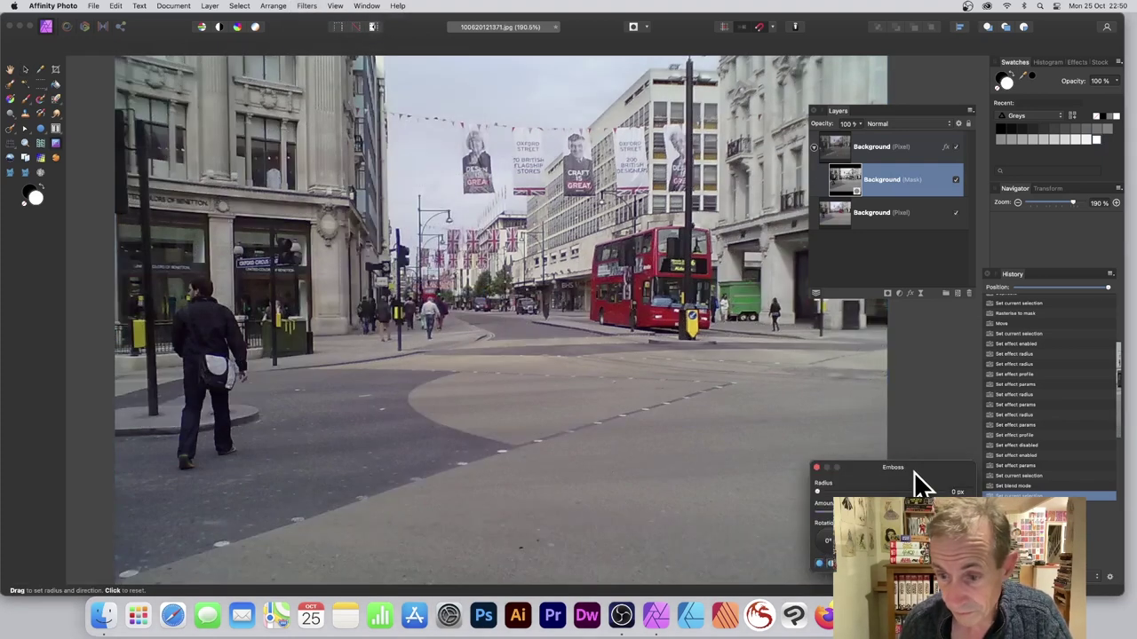
Raise the Emboss radius to about 12.4 px and amount to 229%, repositioning the dialog to preview
drag(914, 472, 666, 236)
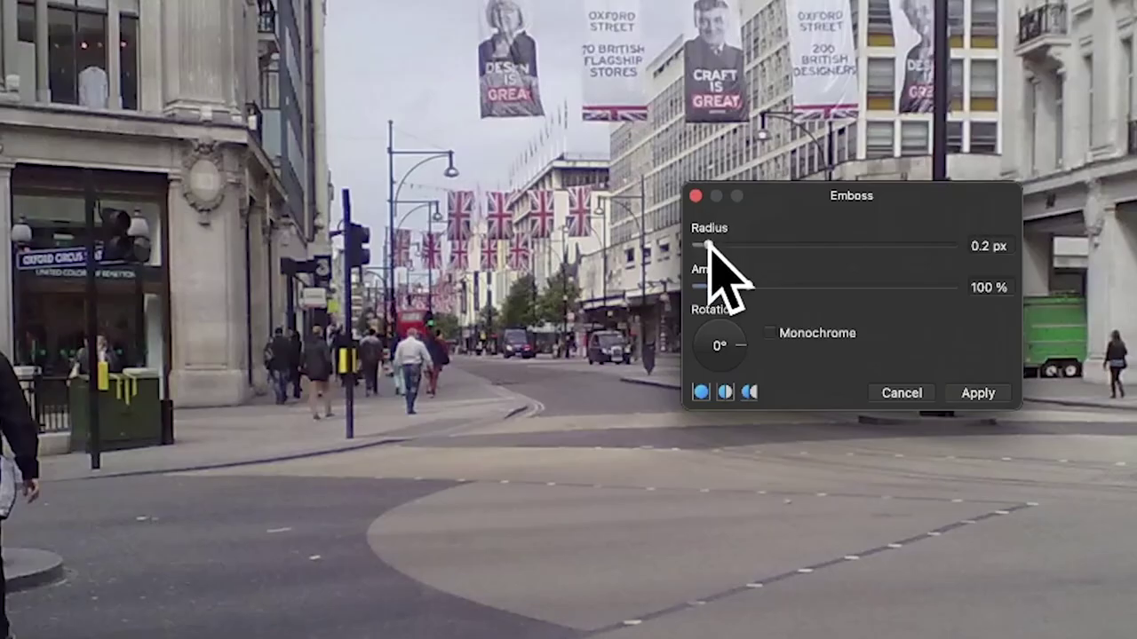
drag(713, 244, 781, 245)
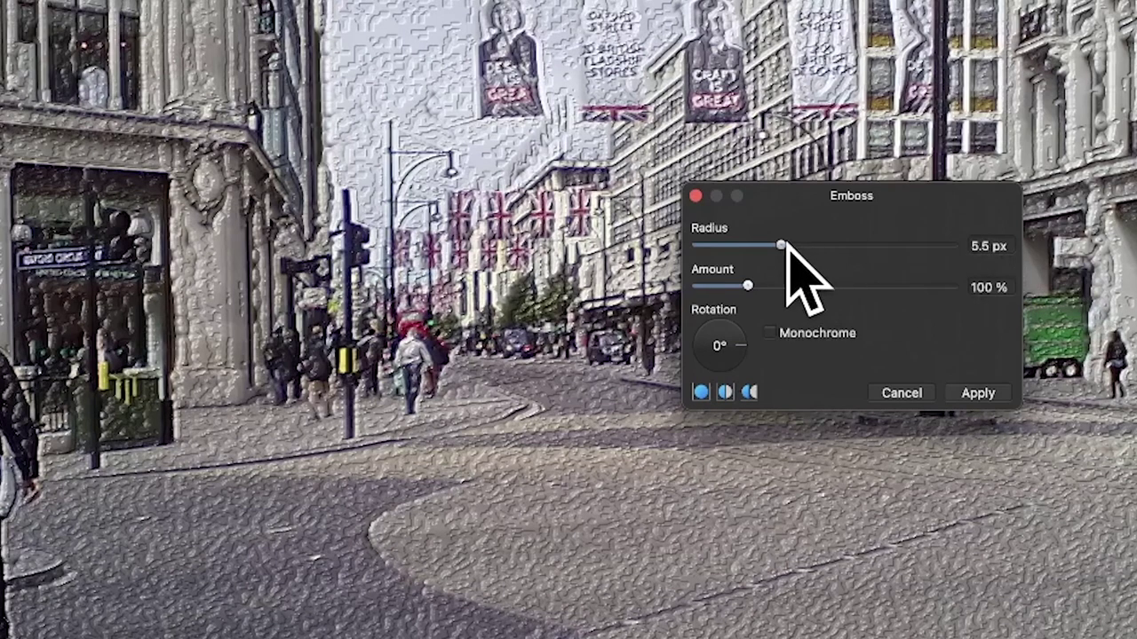
drag(781, 245, 797, 245)
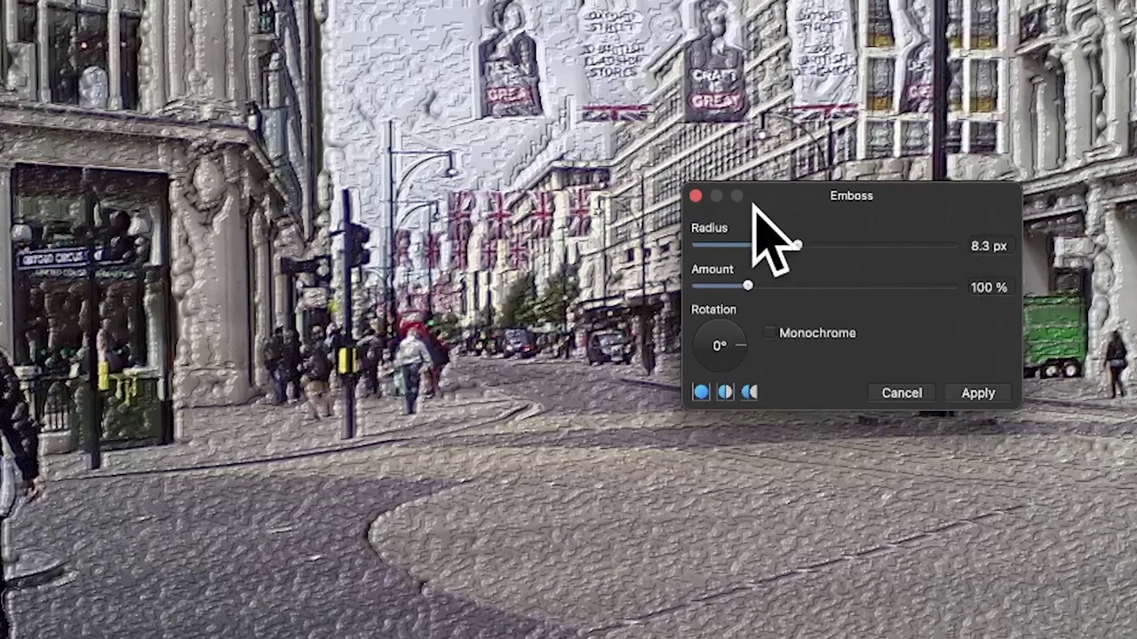
drag(754, 206, 863, 209)
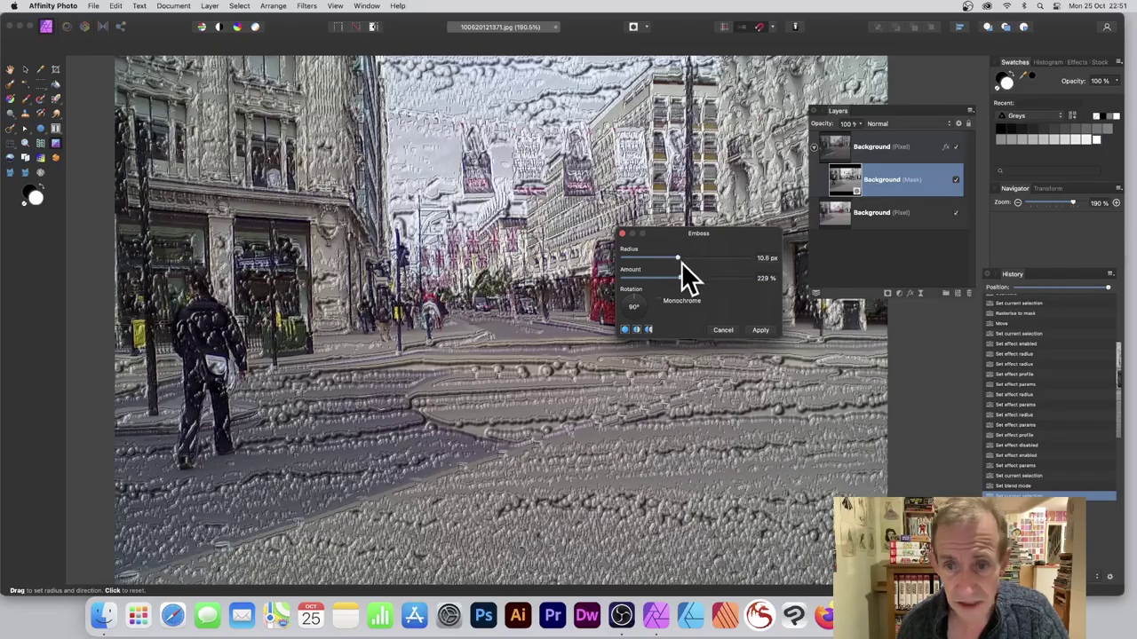
Apply the emboss to the mask and blend the top Background layer in Darken mode
click(761, 331)
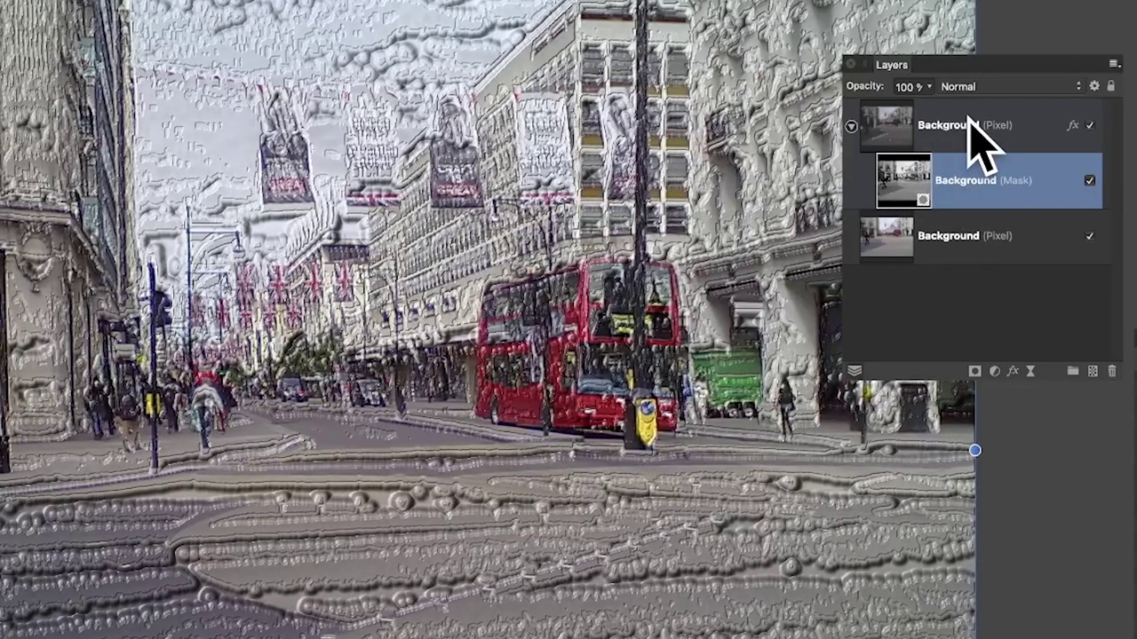
click(970, 116)
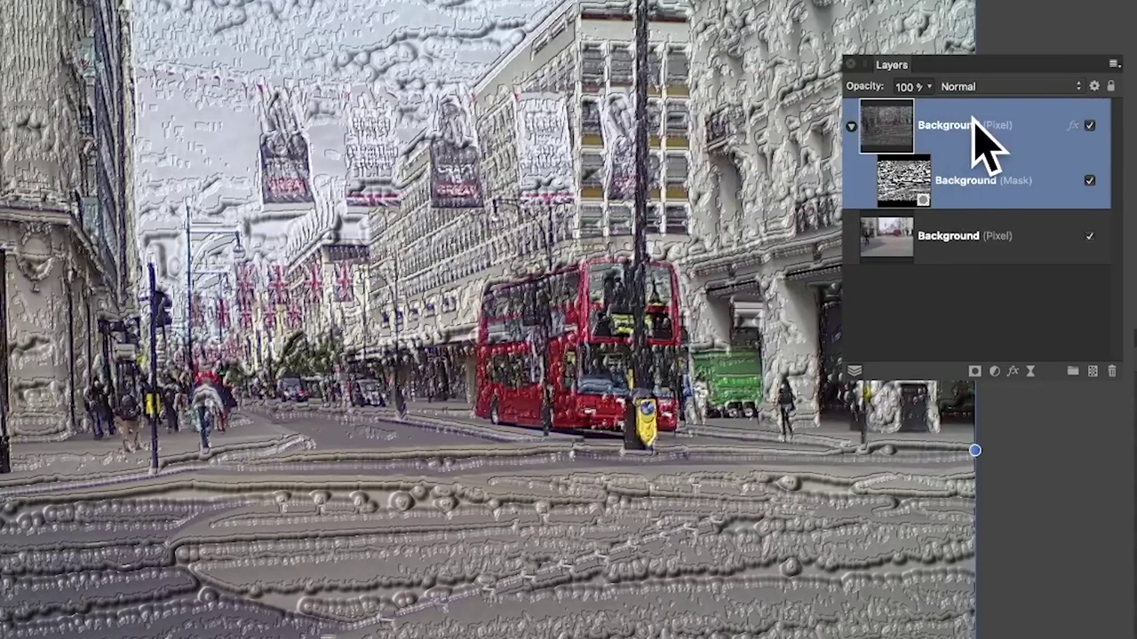
click(977, 87)
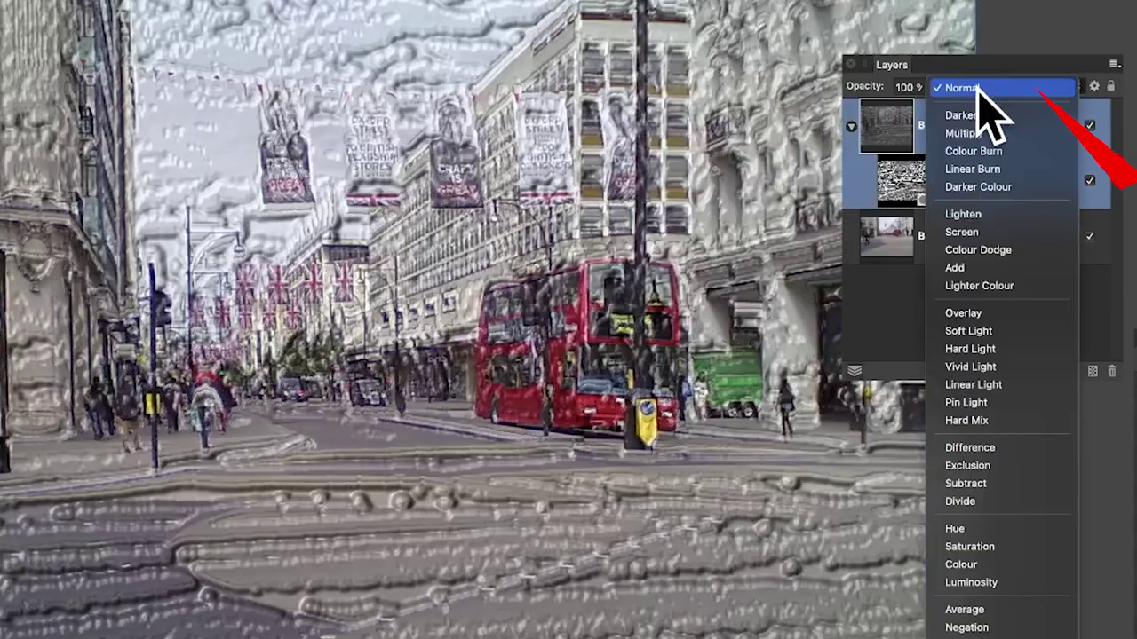
click(974, 115)
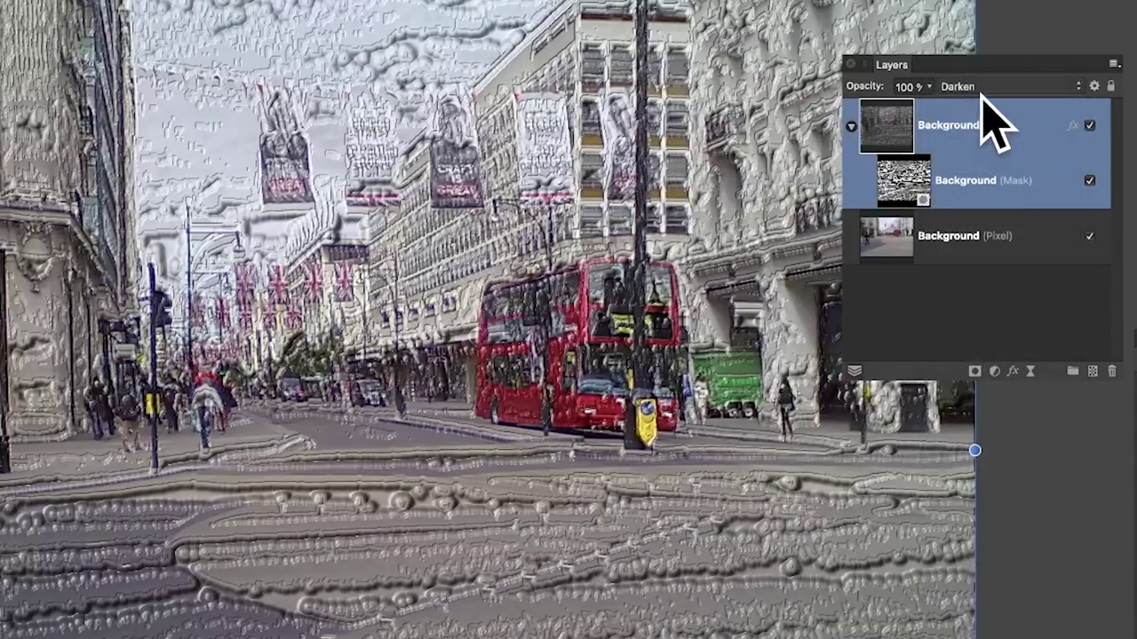
click(981, 87)
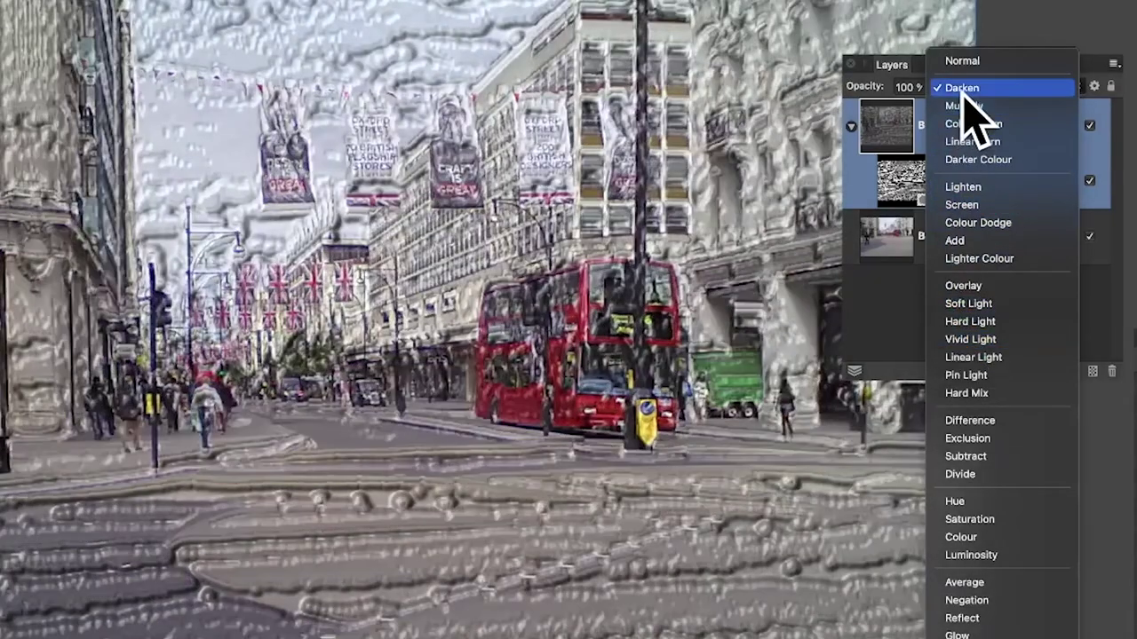
click(964, 88)
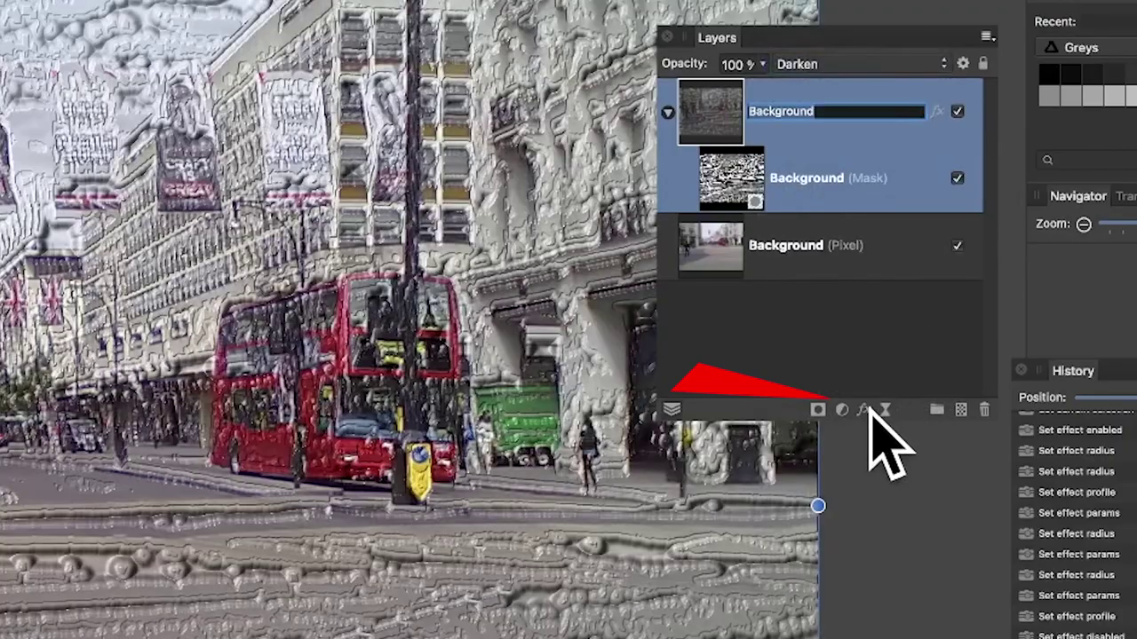
Raise the top layer's 3D effect radius from 1.2 px to 3.1 px
click(919, 293)
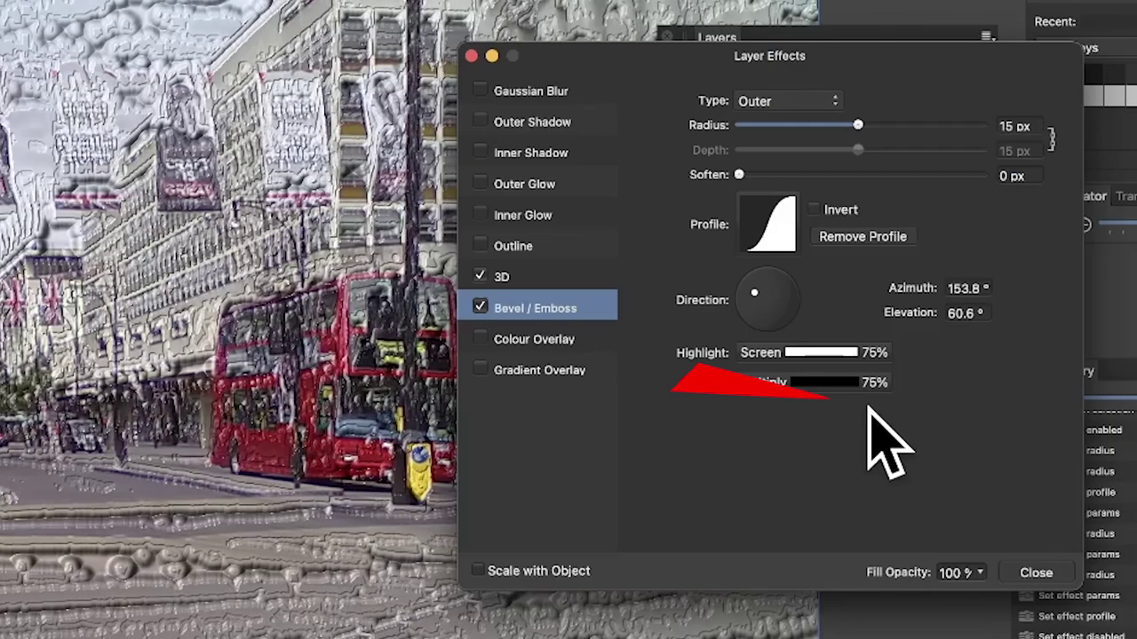
click(524, 277)
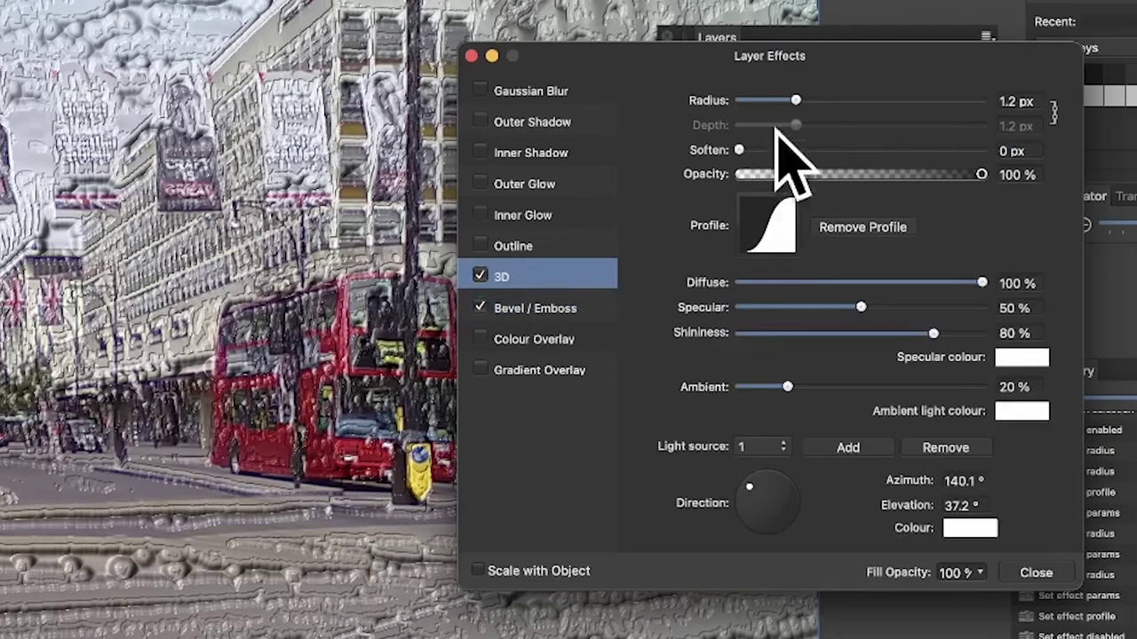
mouse_move(796, 100)
mouse_down()
mouse_move(838, 100)
mouse_move(807, 100)
mouse_up()
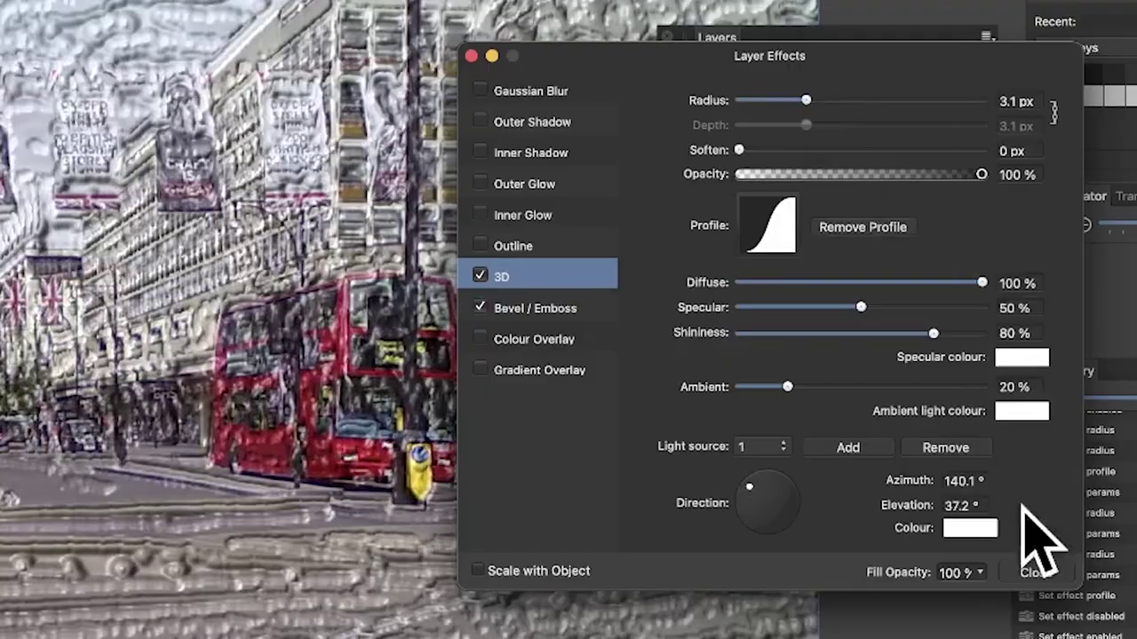